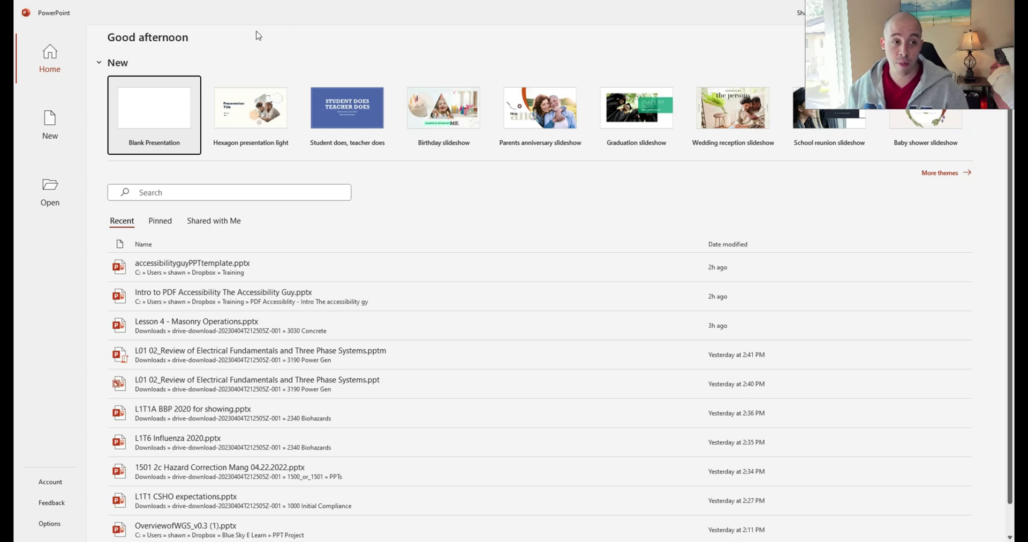
- Start a new Blank Presentation from the PowerPoint start screen
left_click(164, 110)
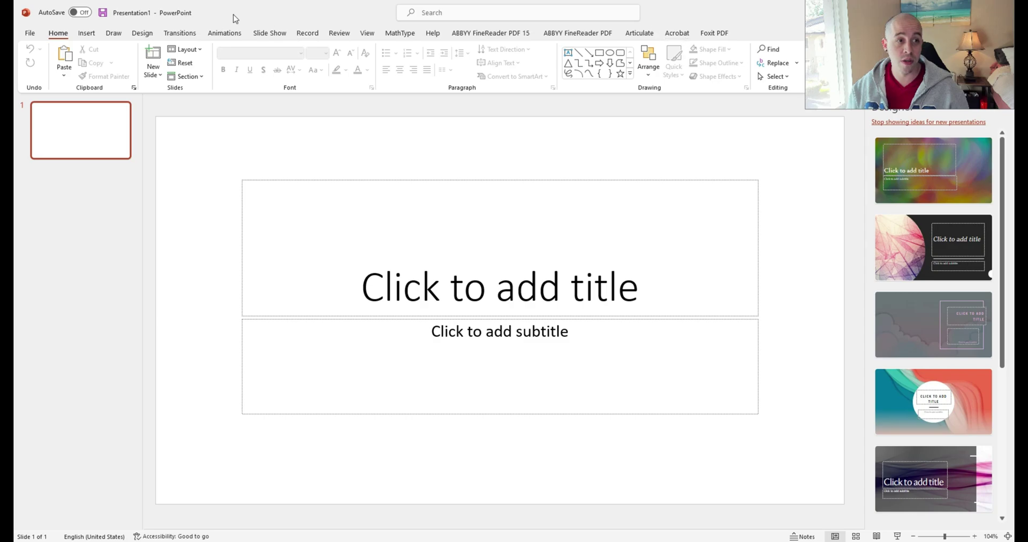
- Enter Slide Master view, preview several layouts, and return to the top master slide
left_click(366, 33)
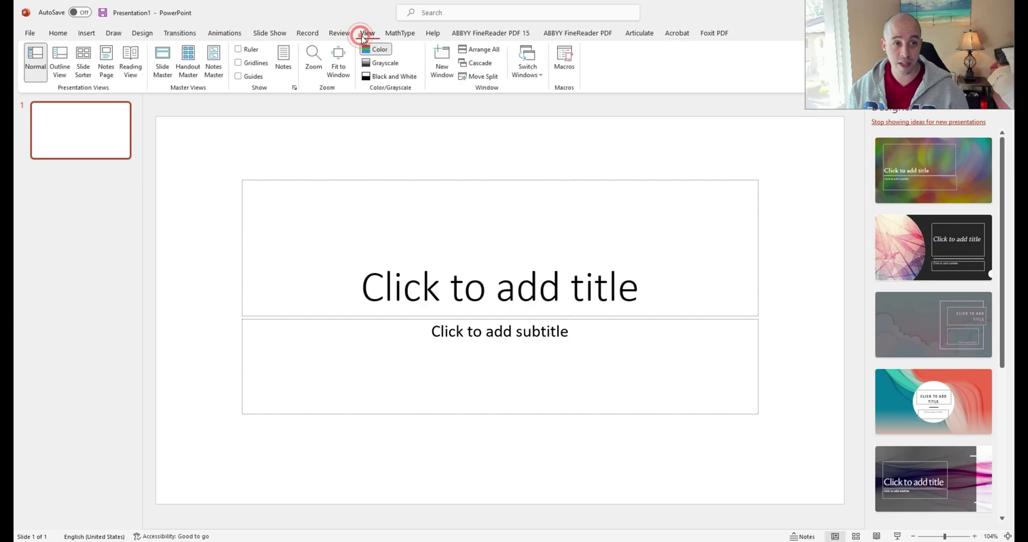
left_click(164, 56)
left_click(127, 190)
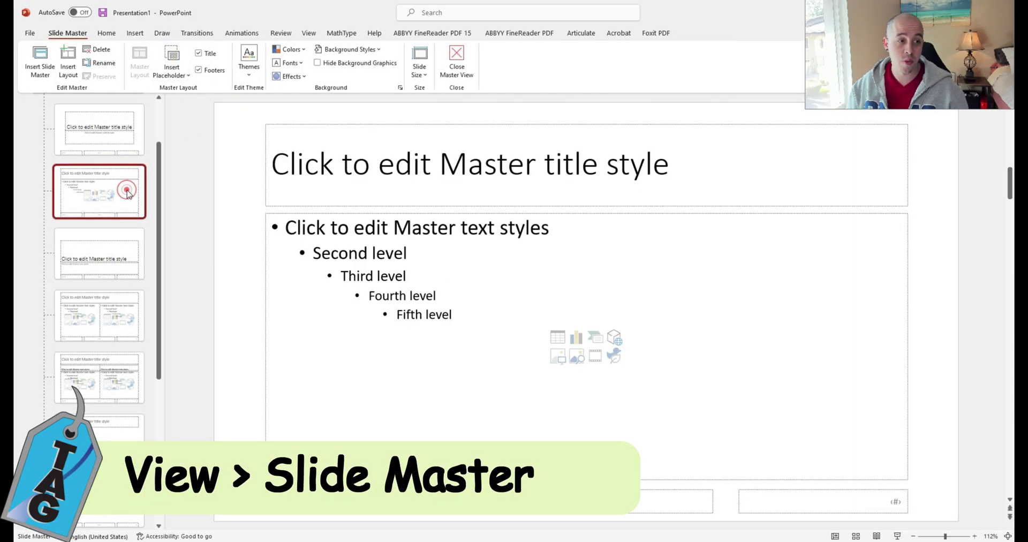
left_click(109, 124)
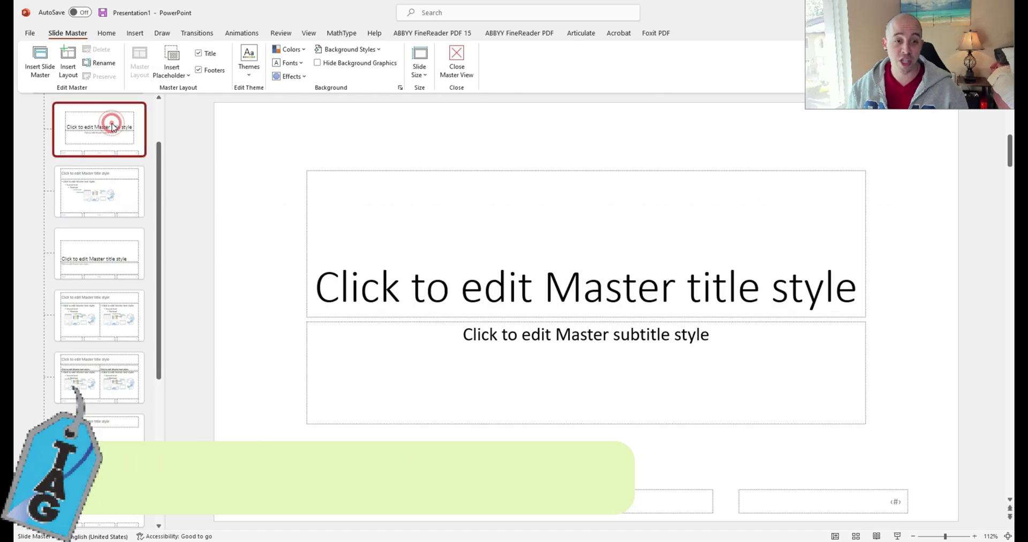
left_click(122, 180)
left_click(118, 263)
left_click(132, 321)
scroll(138, 347, "down", 5)
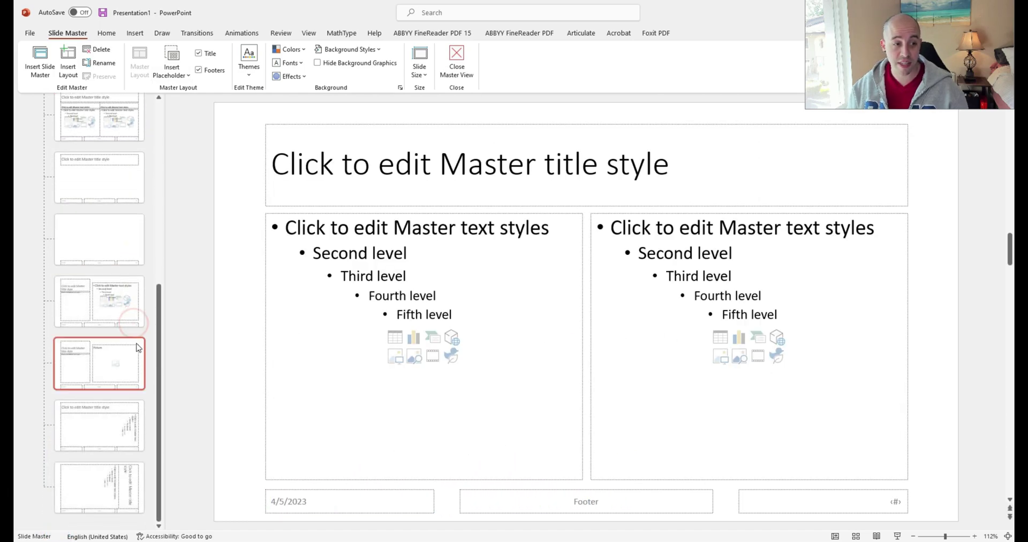
key("Home")
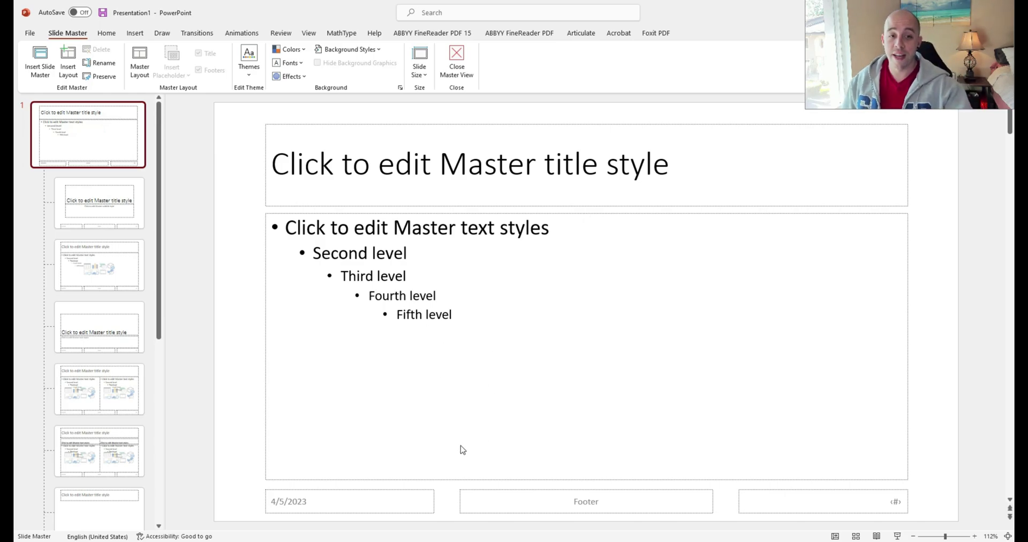
- Delete the date and footer placeholders from the master slide
left_click(393, 509)
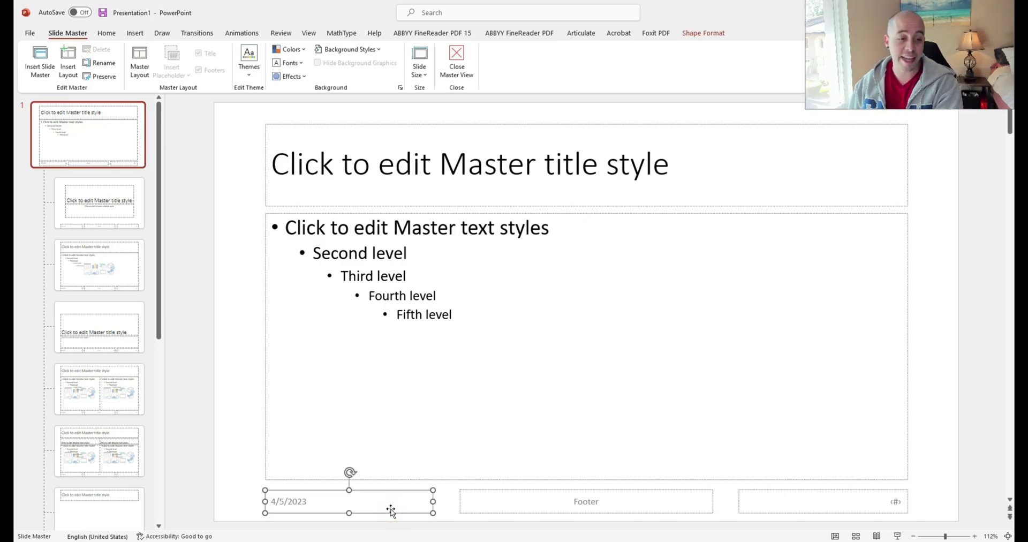
key("Delete")
left_click(508, 490)
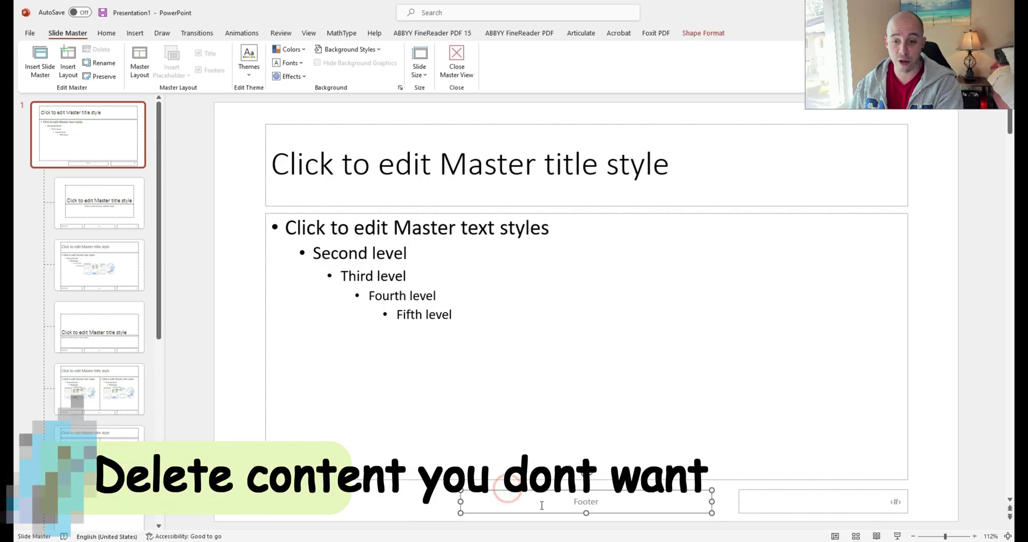
key("Delete")
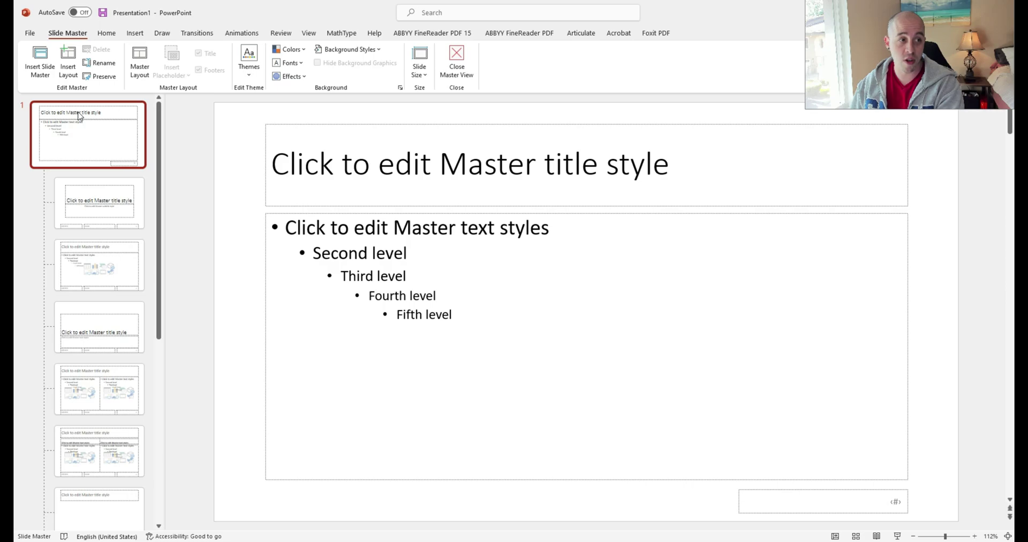
- Insert The Accessibility Guy logo from this device and place it top-right
left_click(136, 33)
left_click(98, 72)
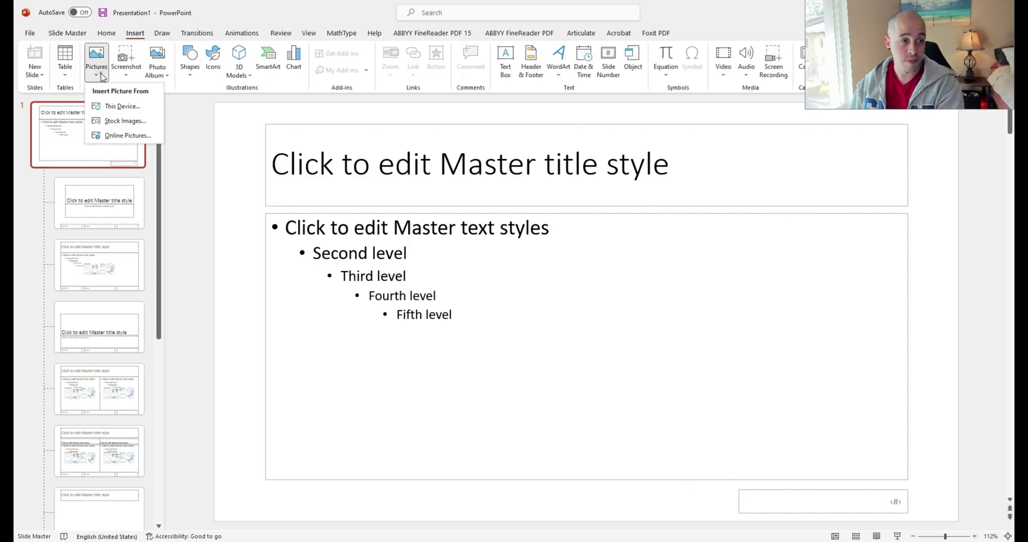
left_click(127, 107)
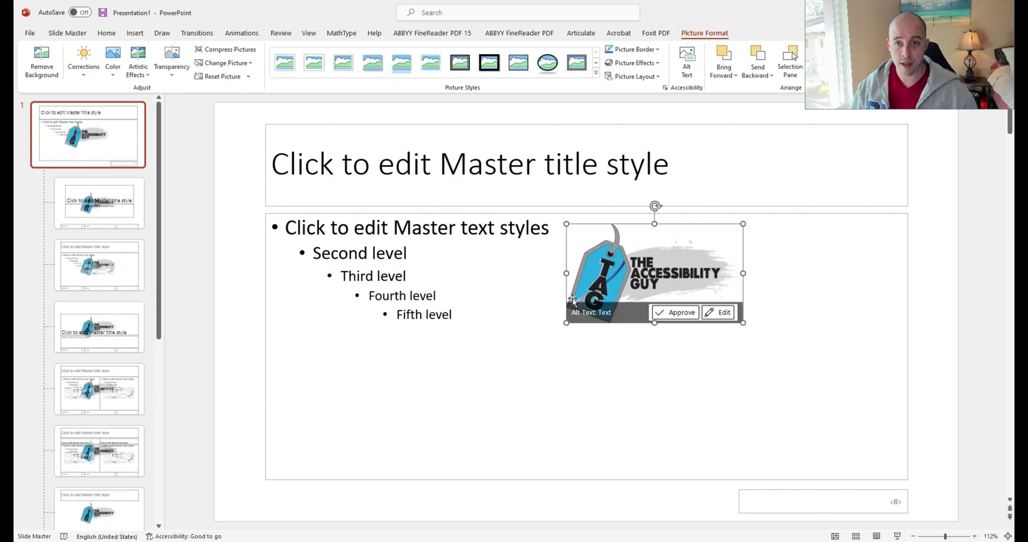
left_click_drag(672, 254, 883, 136)
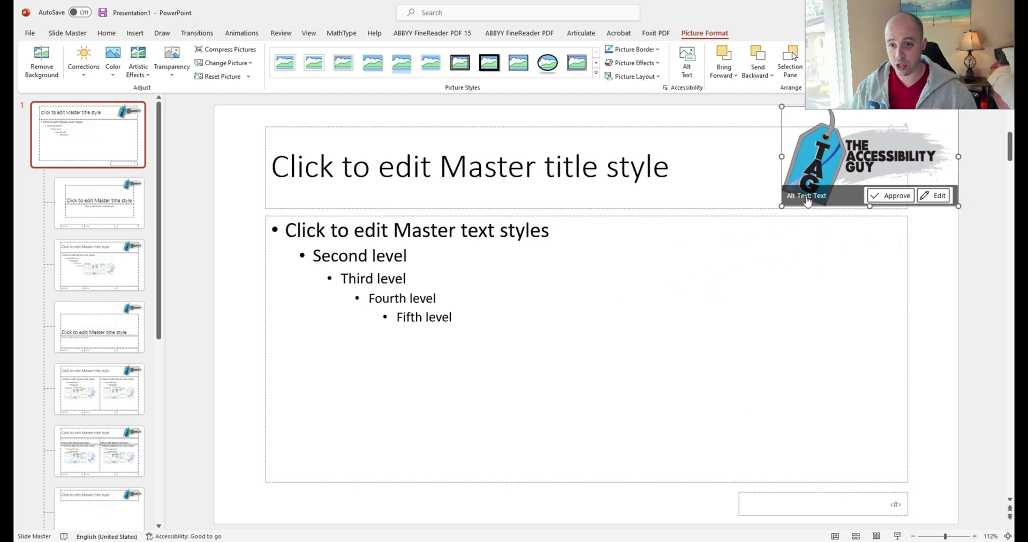
- Replace the logo's auto-generated alt text with 'The Accessibility Guy'
left_click(932, 196)
left_click(960, 232)
key("ctrl+a")
key("BackSpace")
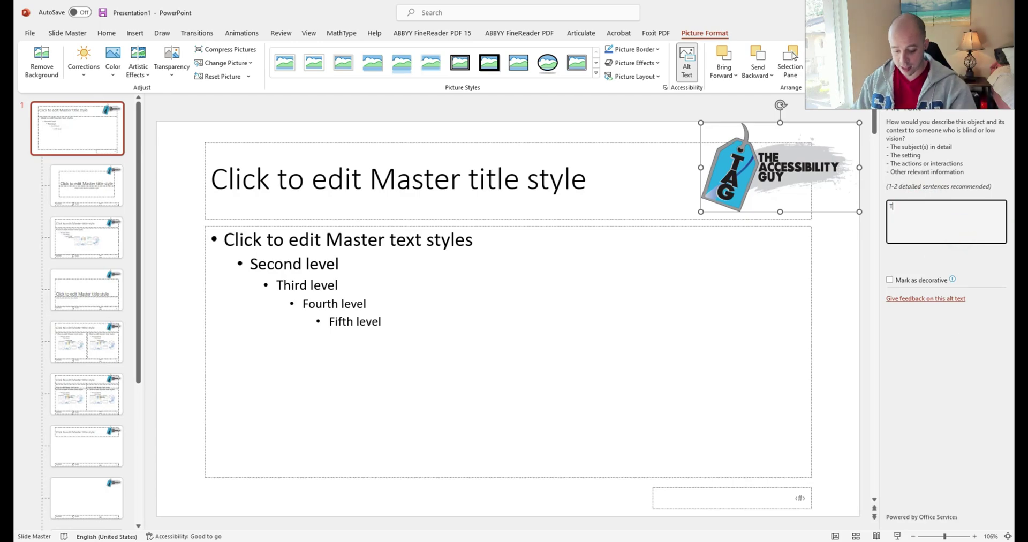
type("The Accessibi")
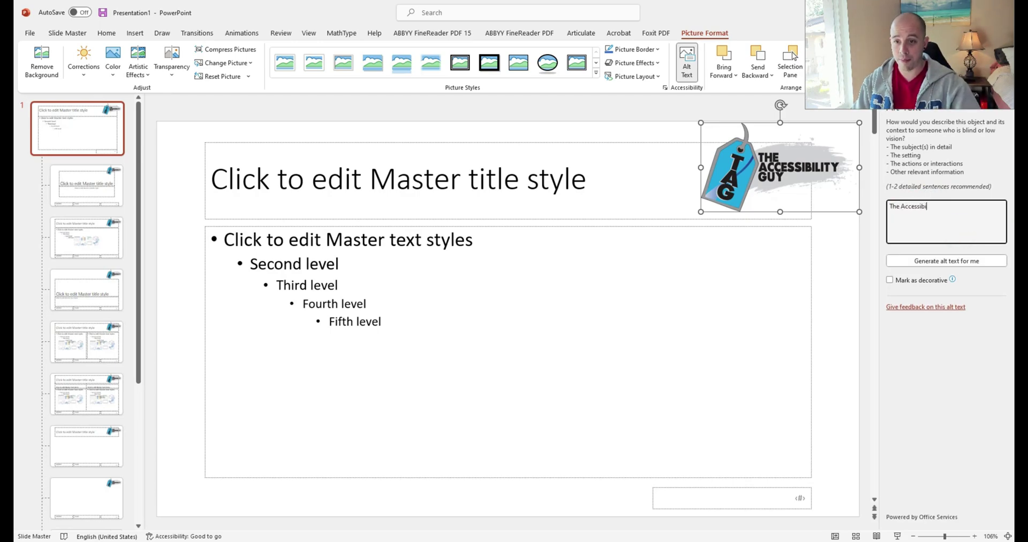
type("lity Guy Logo")
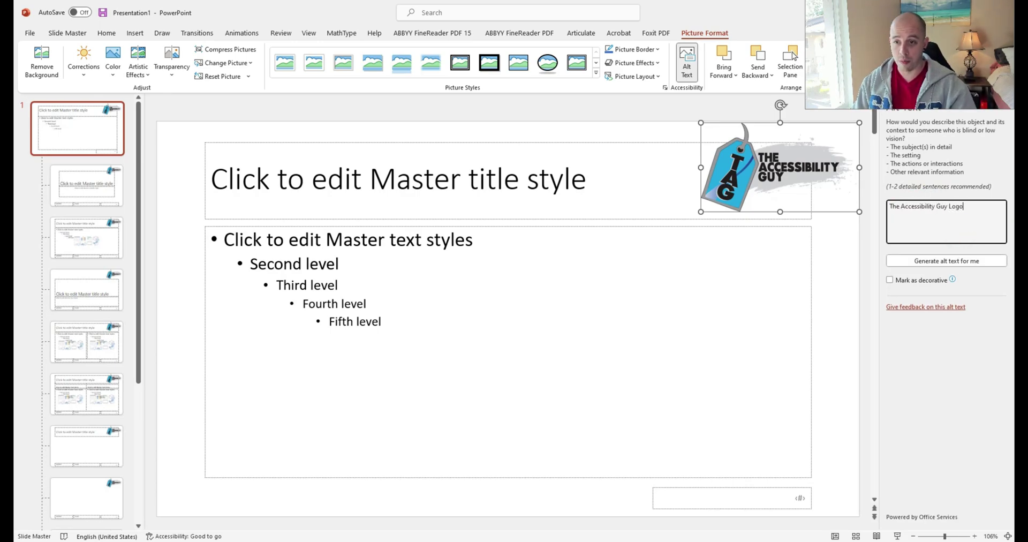
left_click(78, 130)
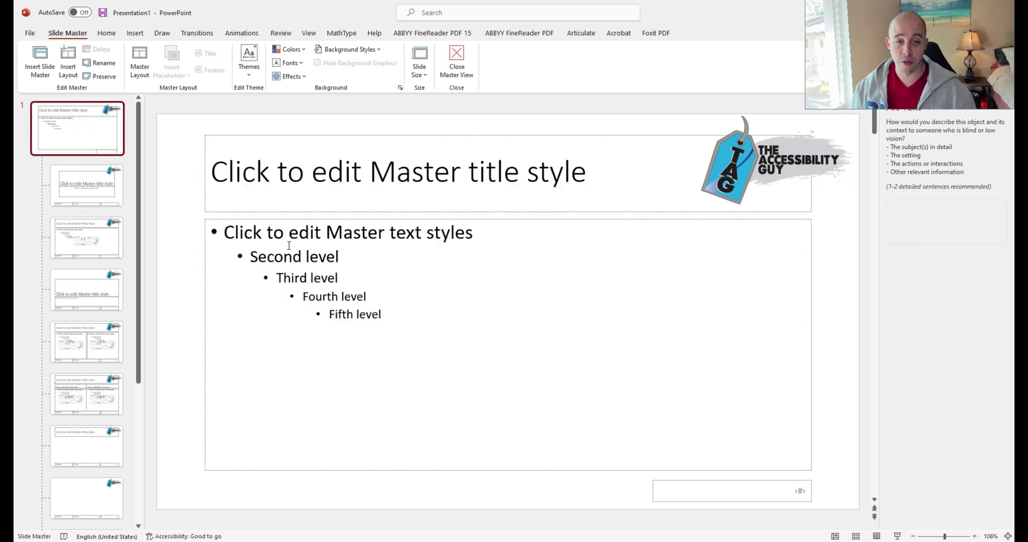
- Make the bullets blue for all five master body text levels
left_click(390, 315)
key("ctrl+a")
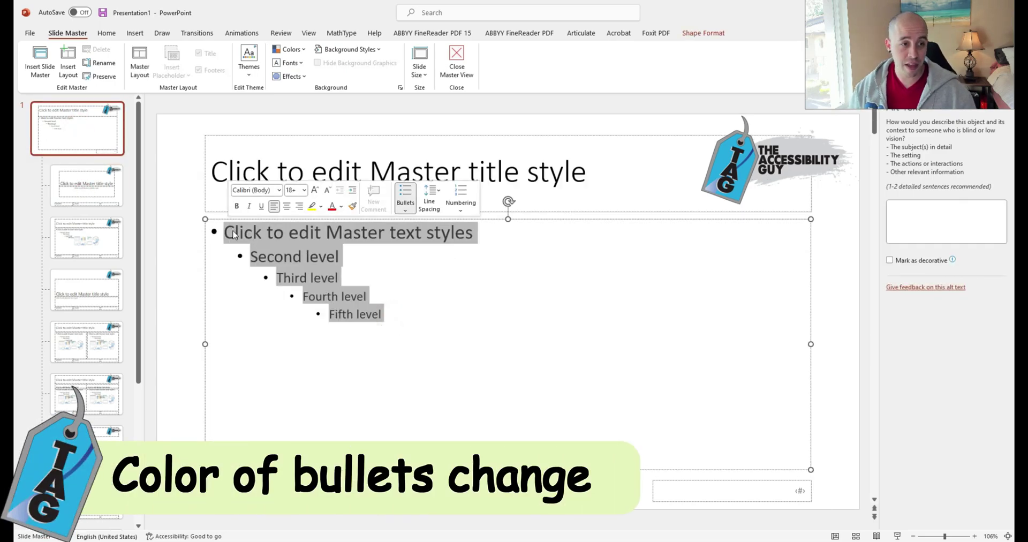
right_click(289, 242)
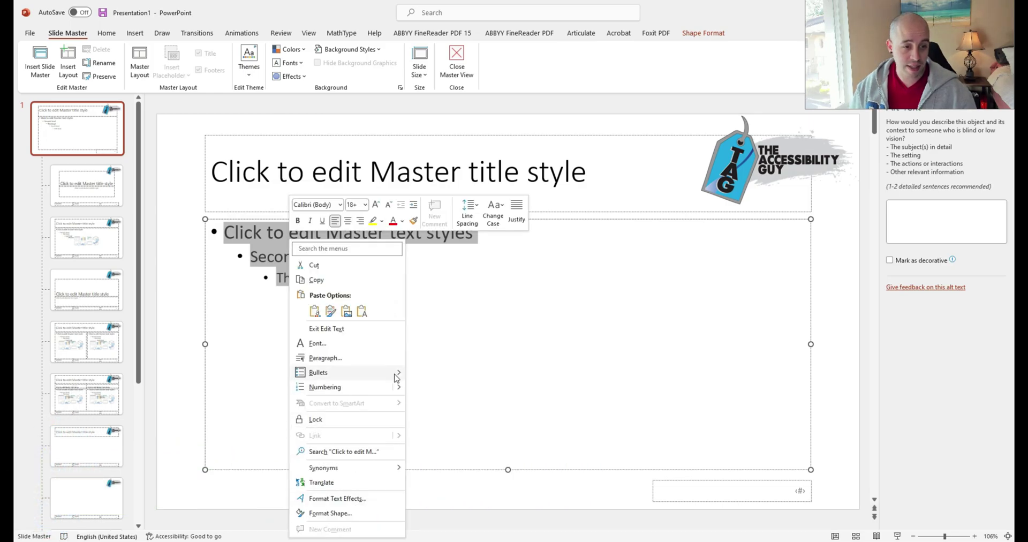
mouse_move(395, 376)
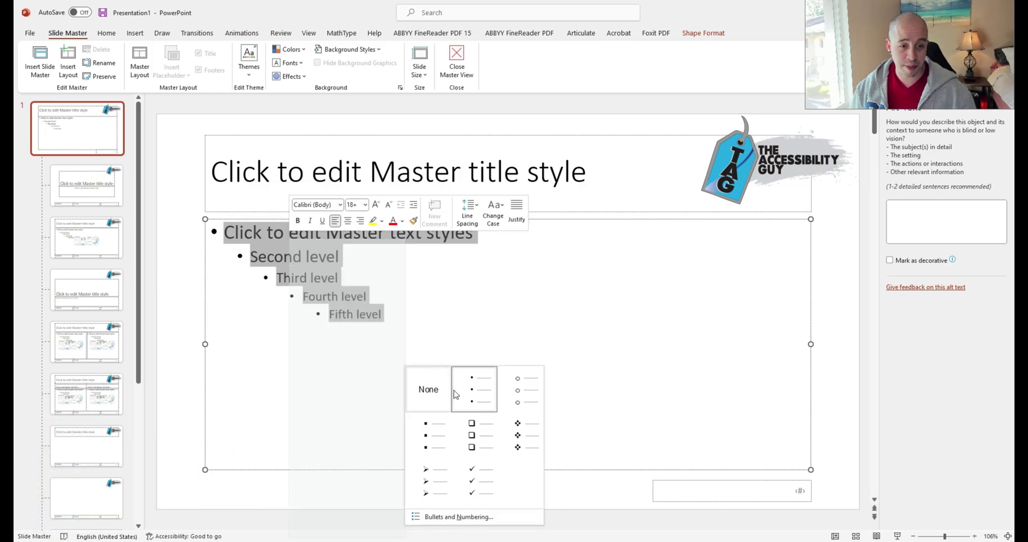
left_click(488, 517)
left_click(455, 334)
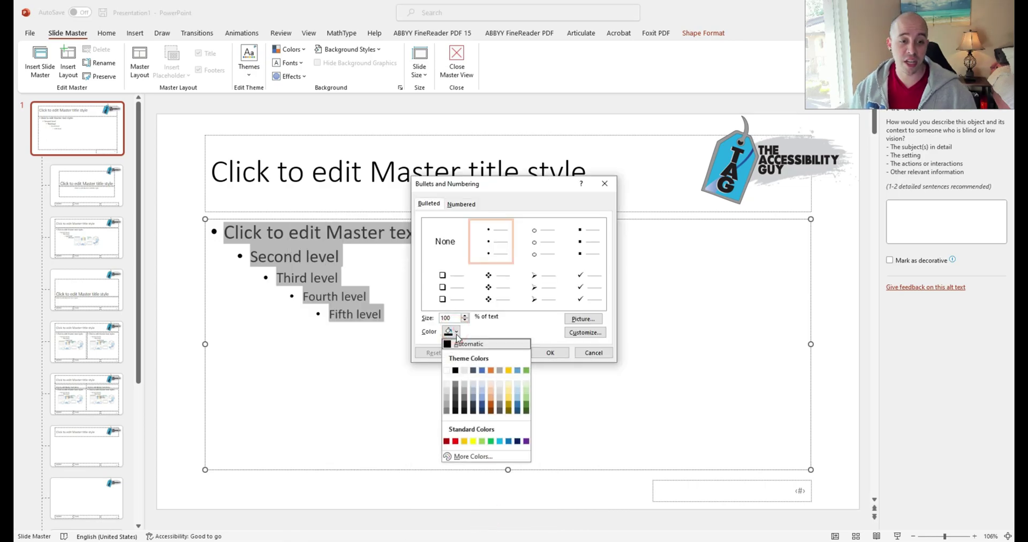
left_click(508, 441)
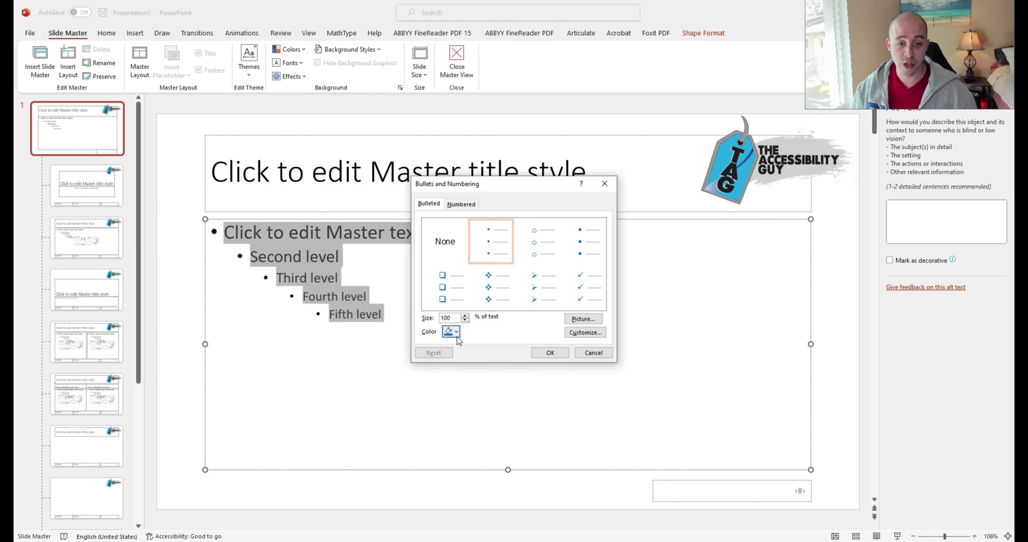
left_click(550, 351)
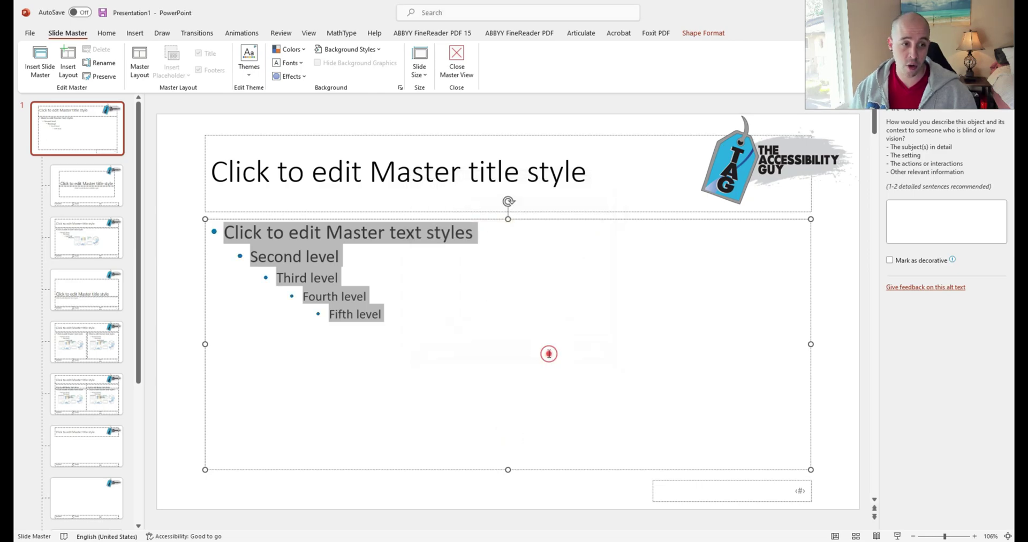
- Check the blue bullets on the Title and Content, Section Header and Two Content layouts
left_click(82, 245)
left_click(89, 272)
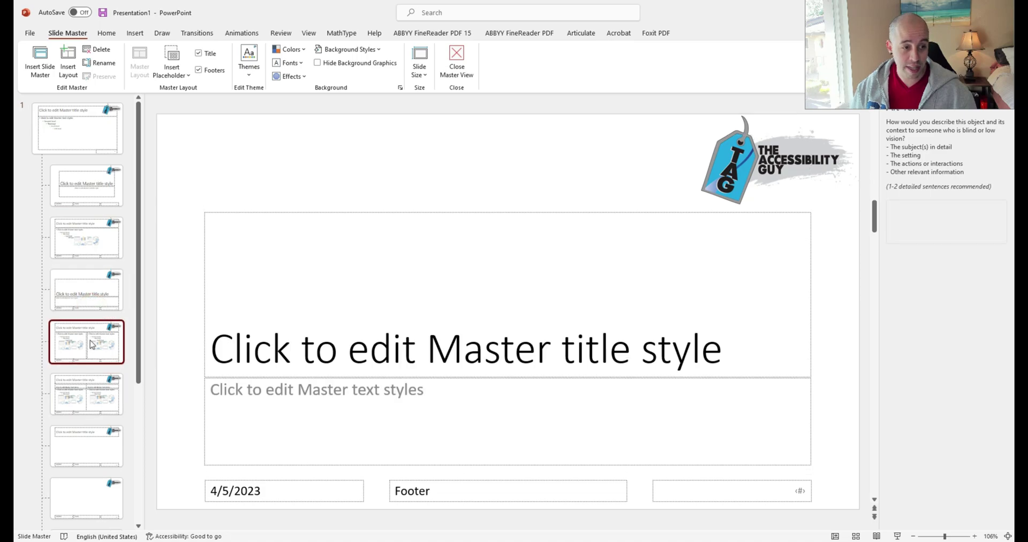
left_click(89, 339)
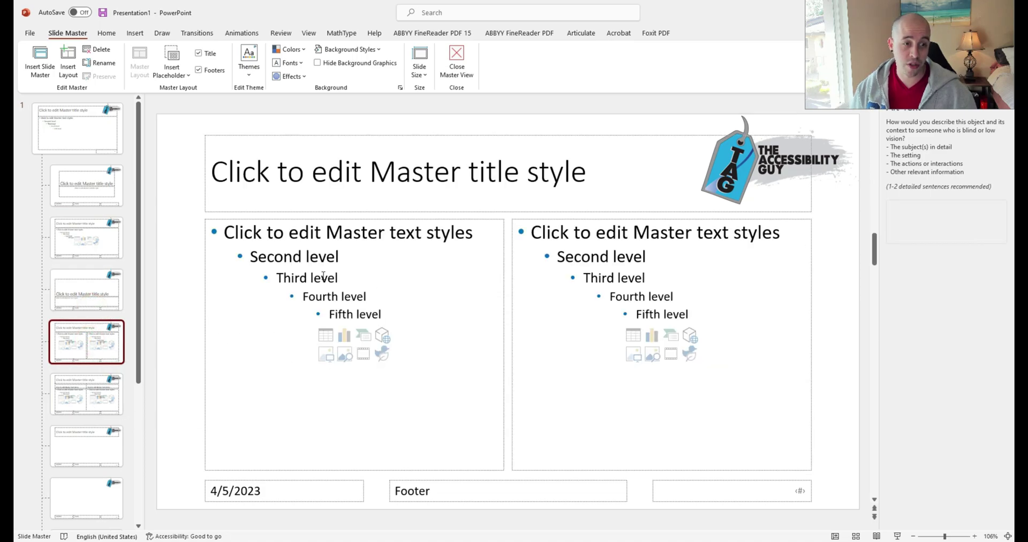
left_click(78, 129)
left_click(363, 174)
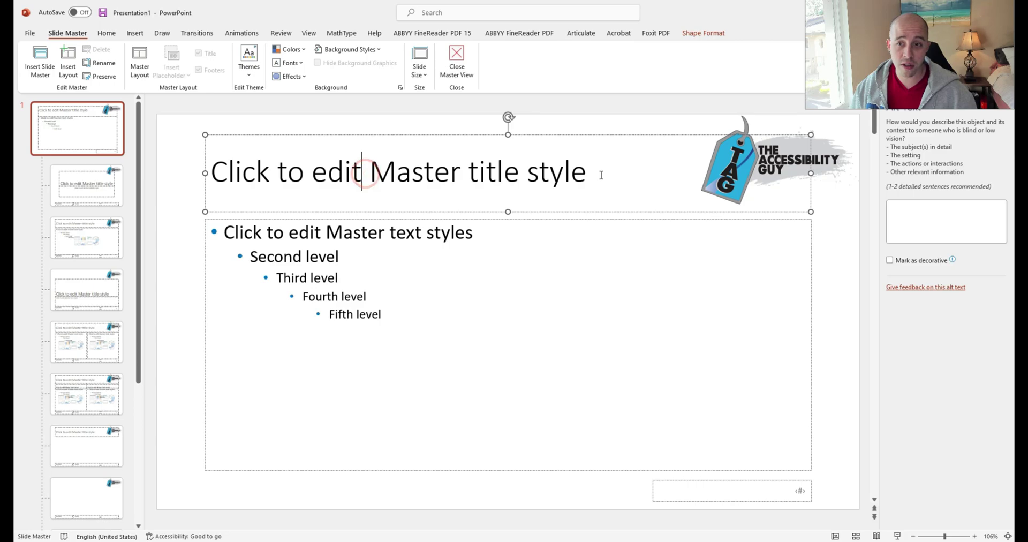
- Make the master title bold and enlarge it from 44 to 48 pt
left_click_drag(601, 175, 210, 172)
left_click(113, 34)
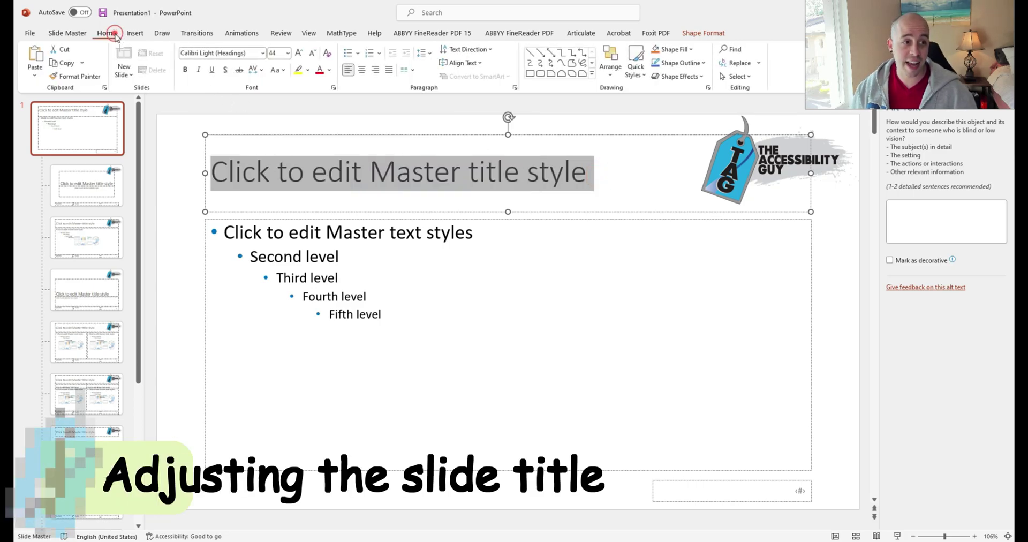
left_click(439, 168)
left_click_drag(593, 172, 211, 173)
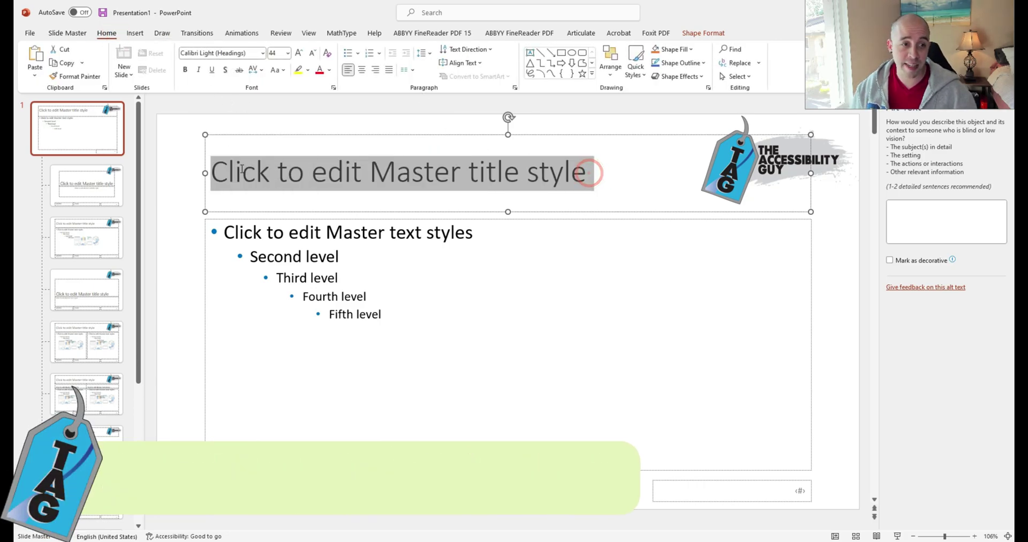
left_click(185, 70)
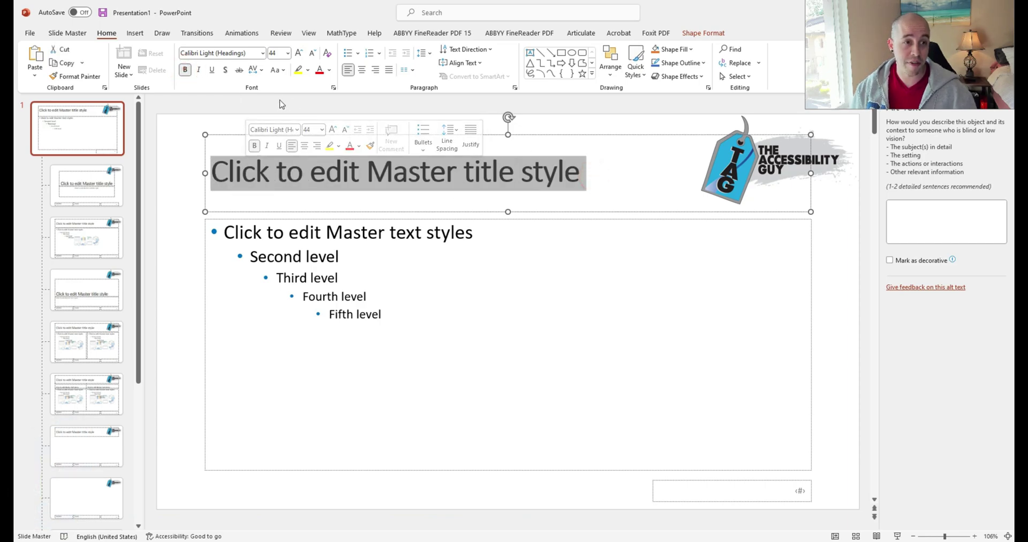
left_click(298, 53)
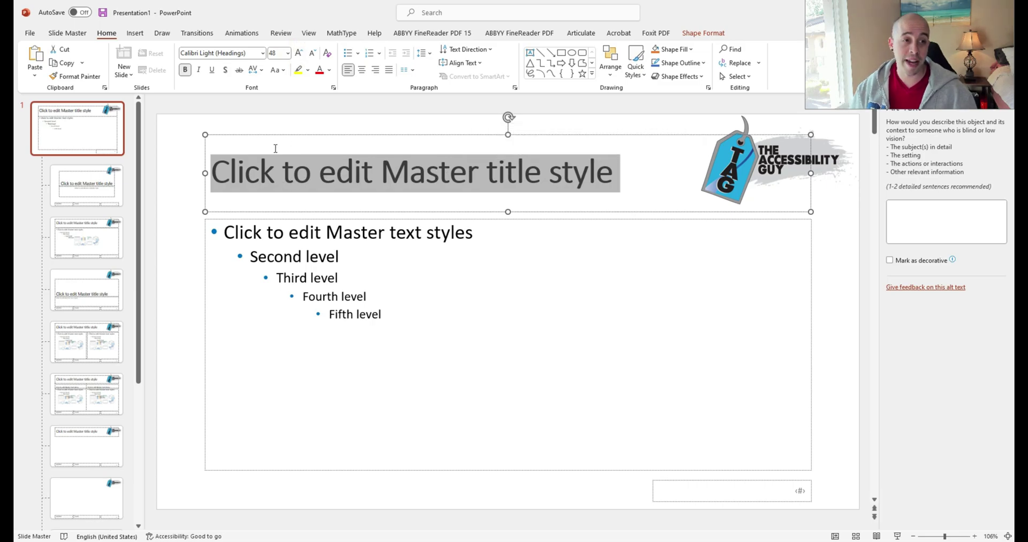
left_click(329, 70)
- Inspect the first master body text line, then open the Two Content layout
left_click(458, 298)
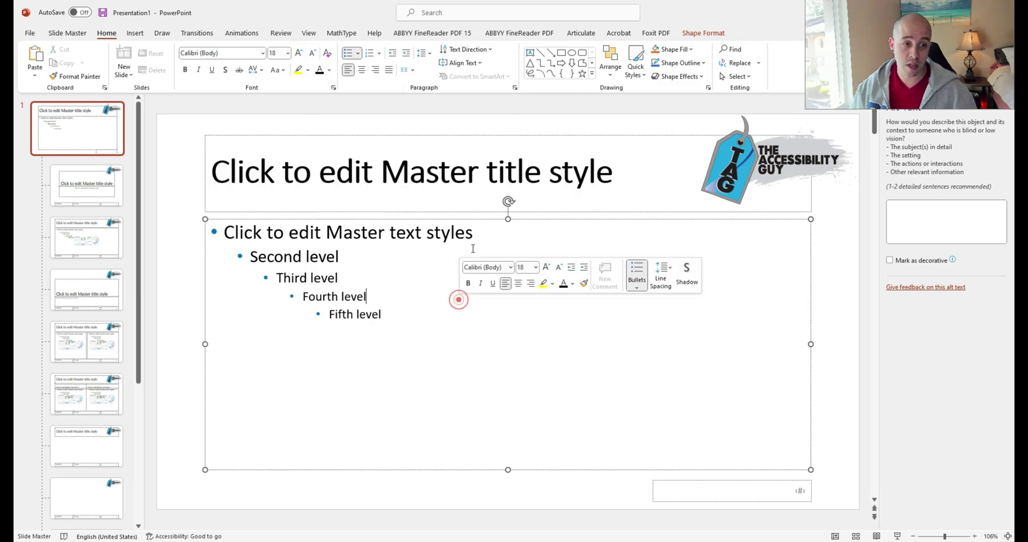
left_click(265, 233)
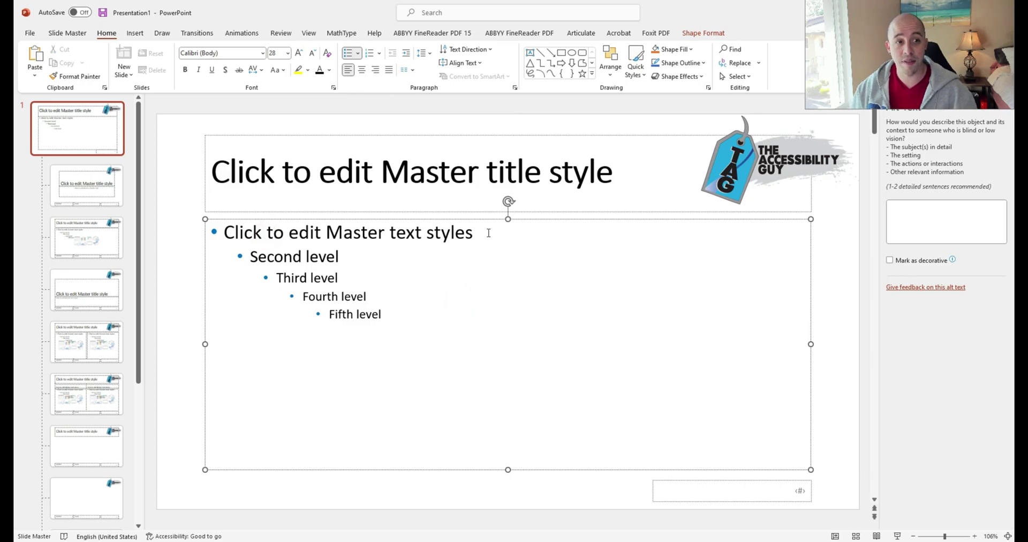
left_click_drag(487, 233, 229, 232)
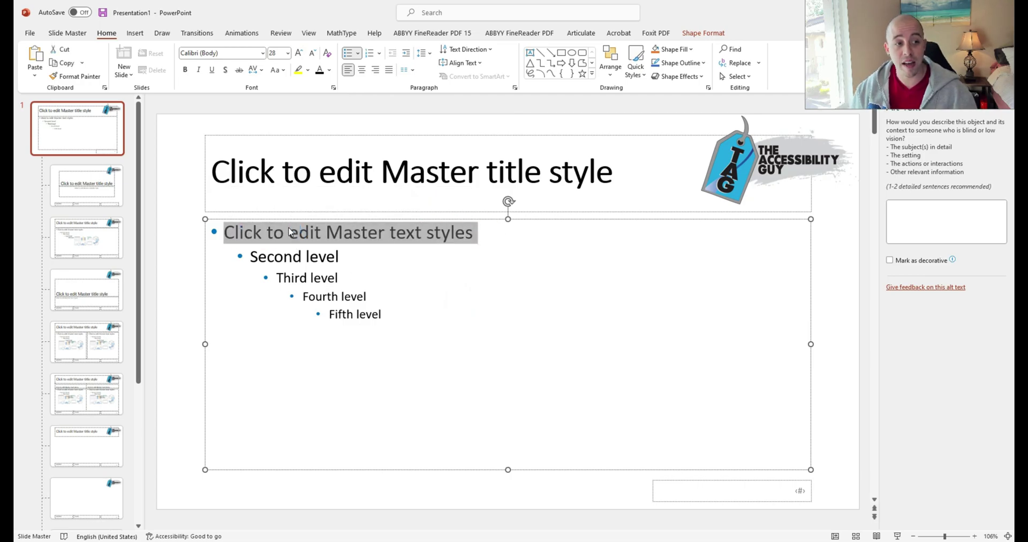
left_click(337, 257)
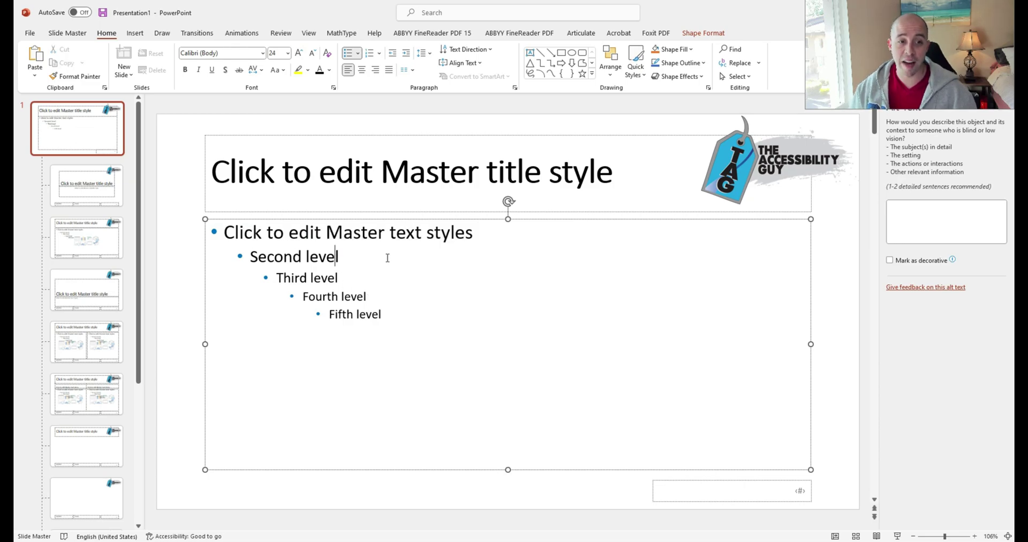
left_click(83, 334)
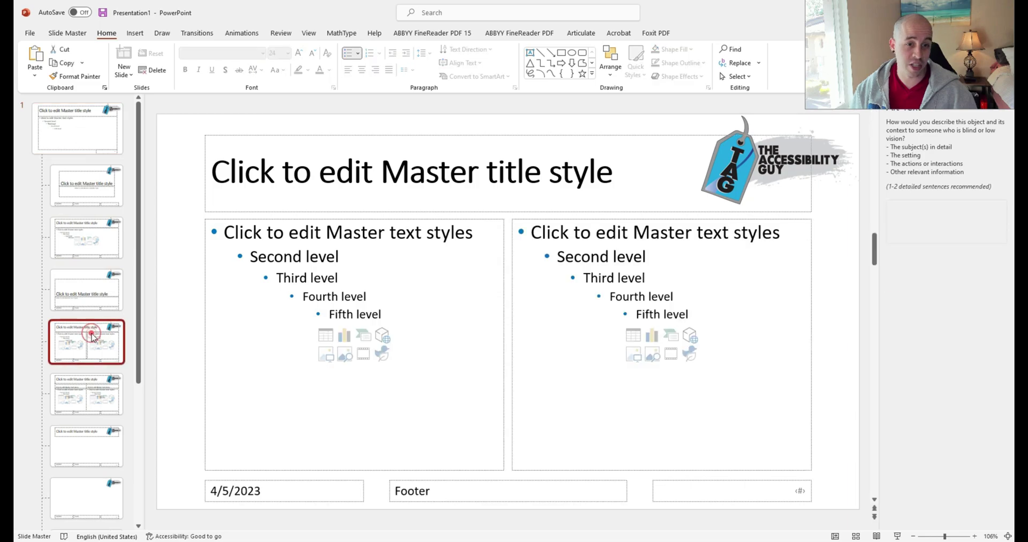
- Select the footer and date placeholders on the Title Slide layout
left_click(89, 192)
left_click(86, 236)
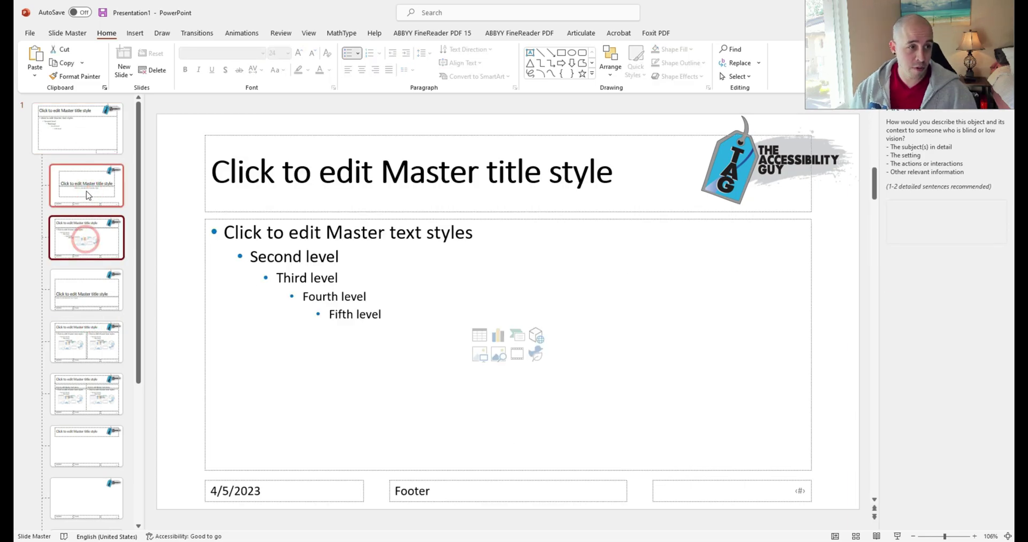
left_click(88, 197)
left_click(410, 480)
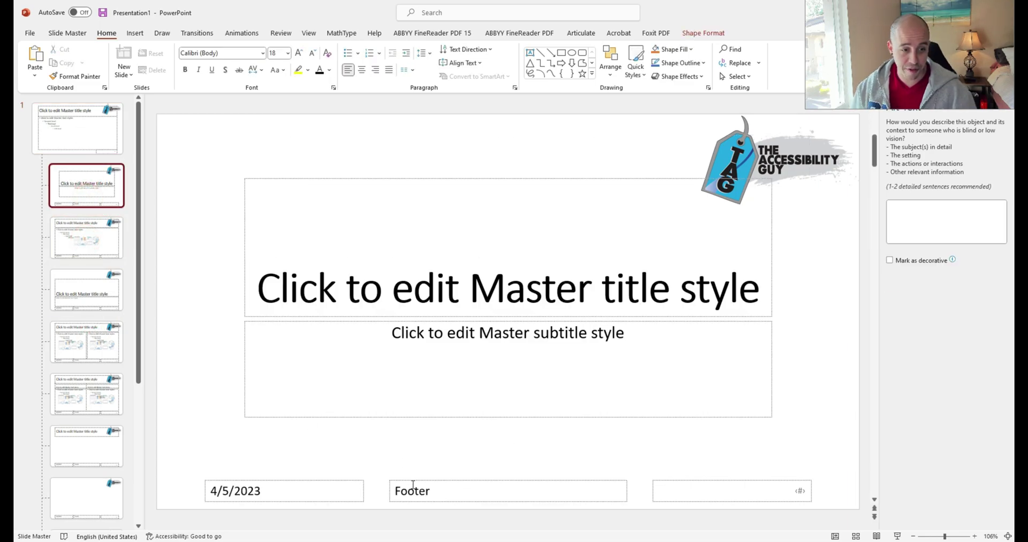
left_click(324, 484, "shift")
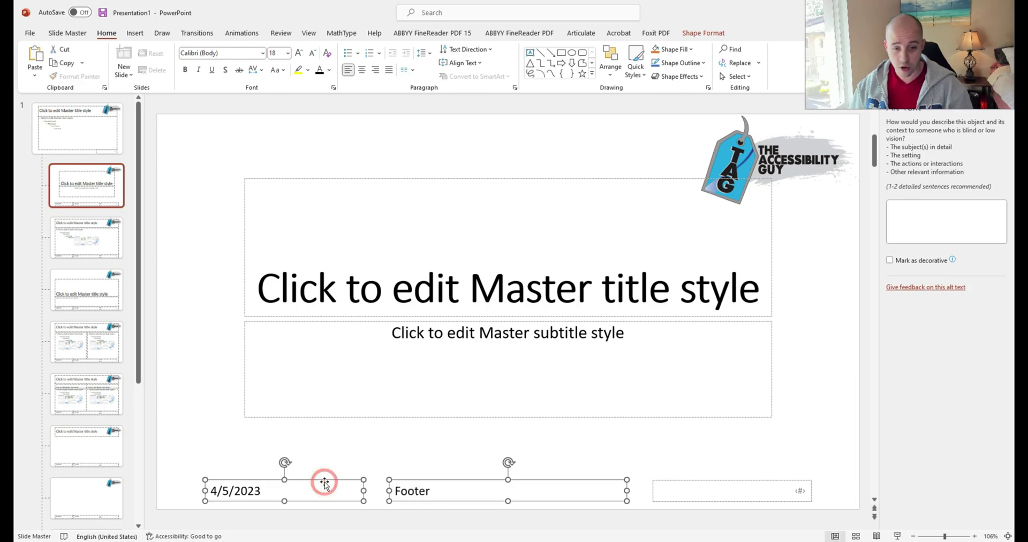
- Delete the date and footer placeholders on the Title and Content and Two Content layouts
left_click(86, 235)
left_click(324, 484)
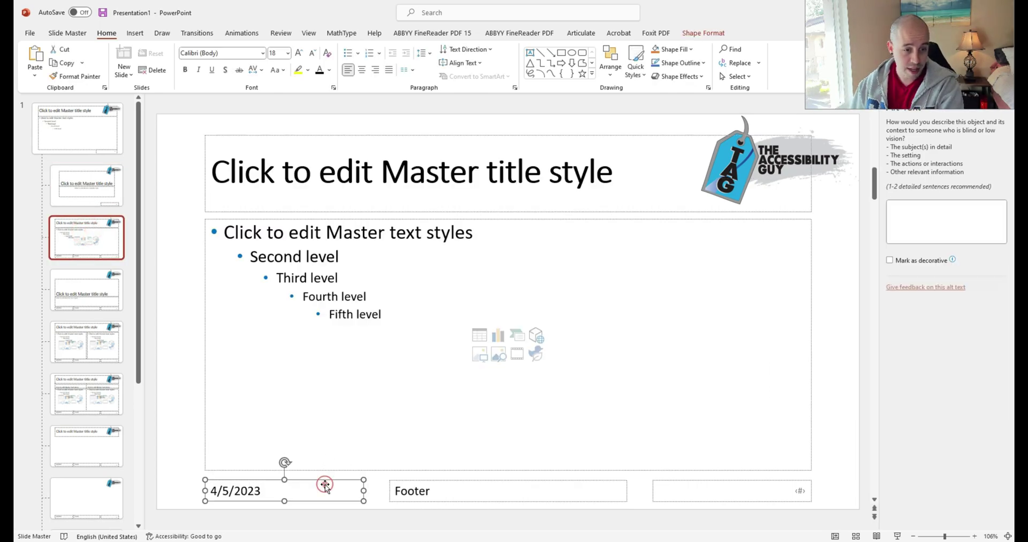
key("Delete")
left_click(410, 487)
key("Delete")
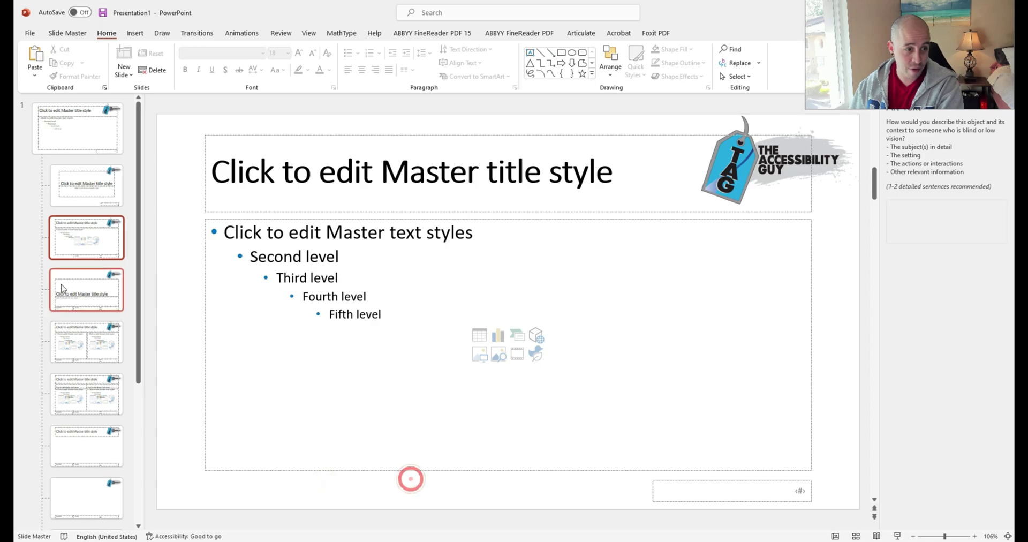
key("Page_Down")
key("Page_Down")
left_click(335, 482)
key("Delete")
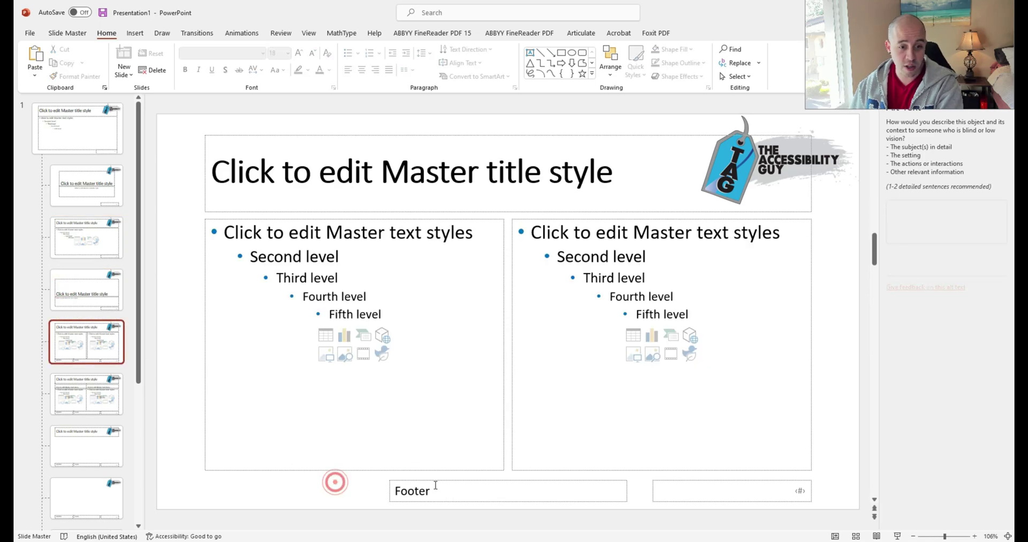
left_click(434, 478)
key("Delete")
- Remove the date and footer placeholders from the Comparison and Picture with Caption layouts
left_click(91, 411)
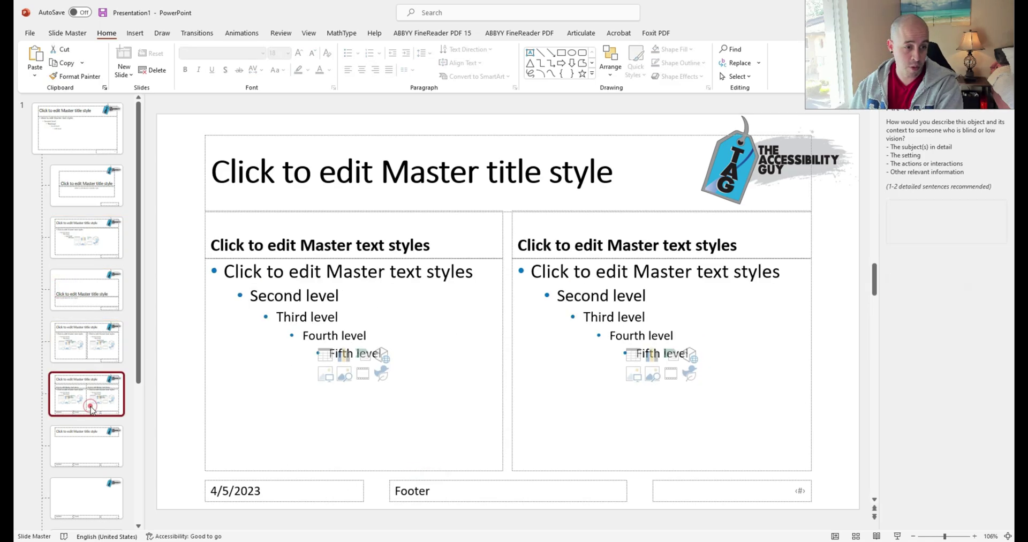
left_click(273, 482)
key("Delete")
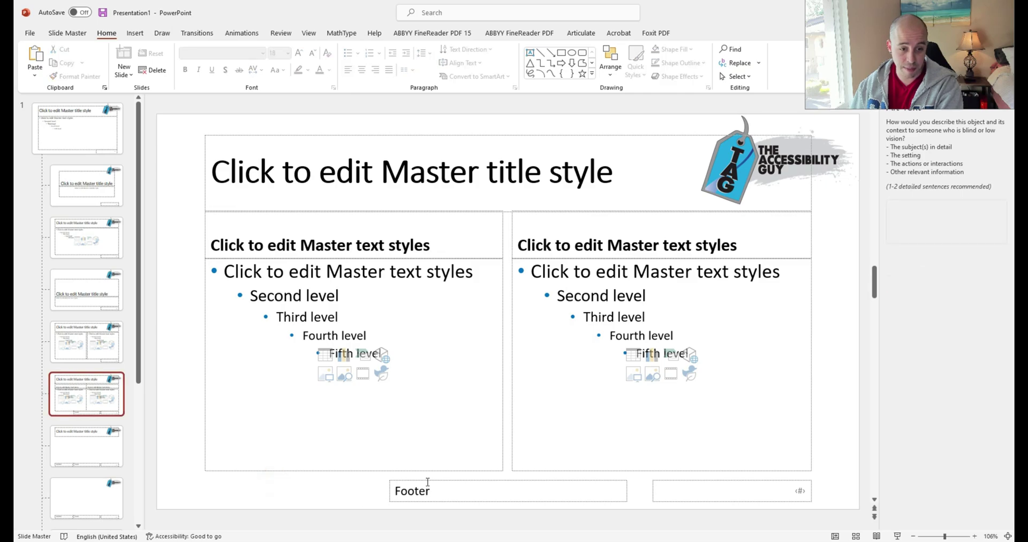
left_click(424, 483)
key("Delete")
key("End")
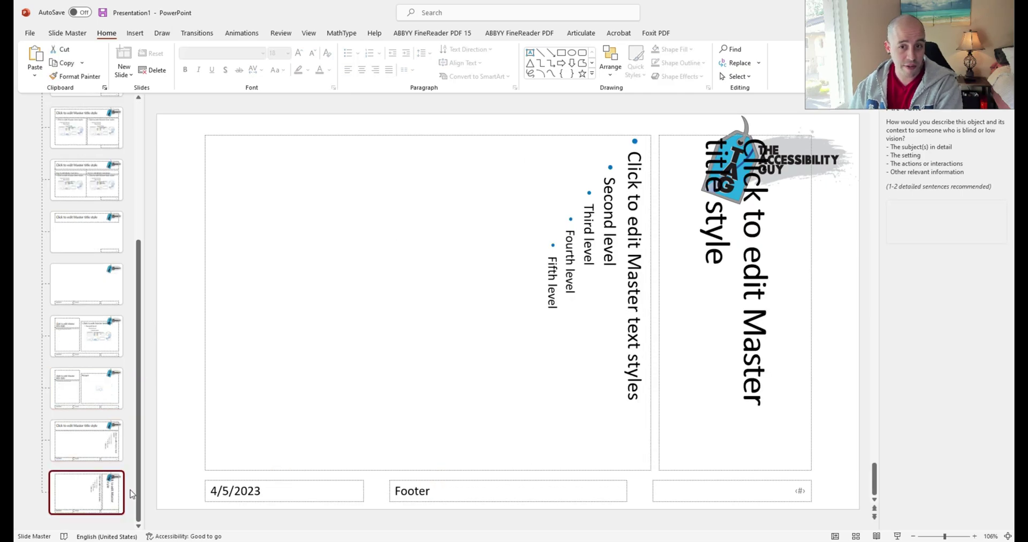
left_click(84, 389)
left_click(297, 481)
key("Delete")
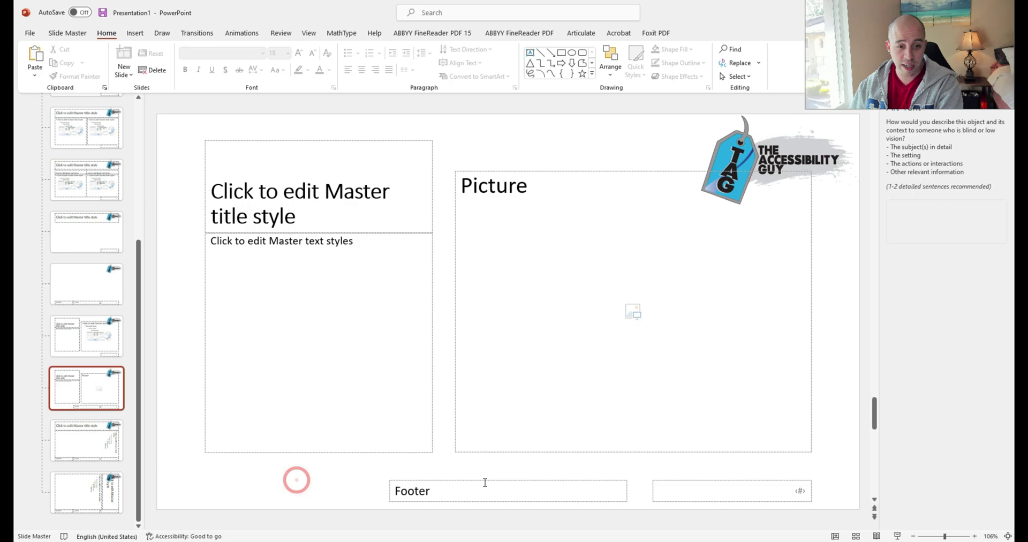
left_click(481, 481)
key("Page_Down")
- Delete date and footer placeholders on both vertical-text layouts, then go to Title Slide
left_click(284, 483)
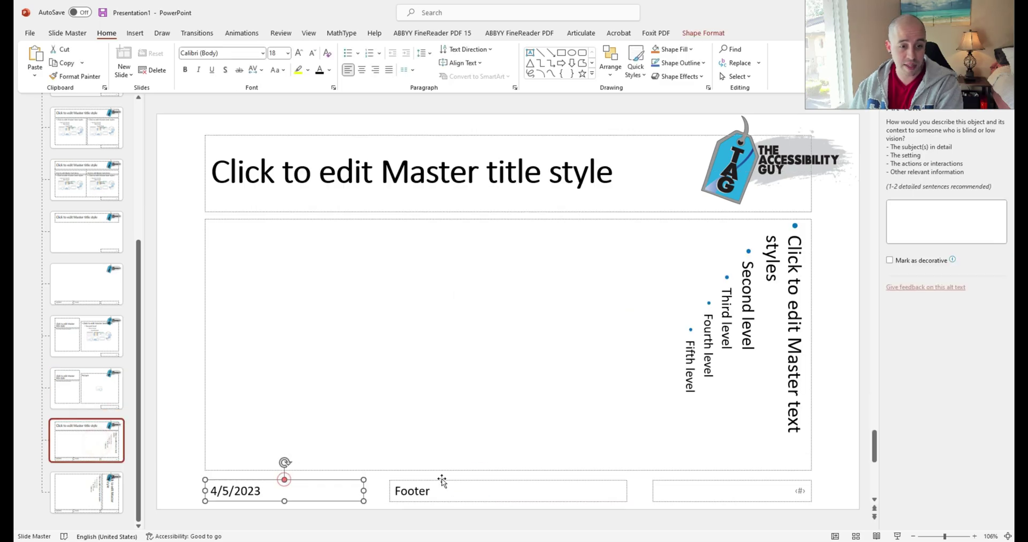
key("Delete")
left_click(443, 478)
key("Delete")
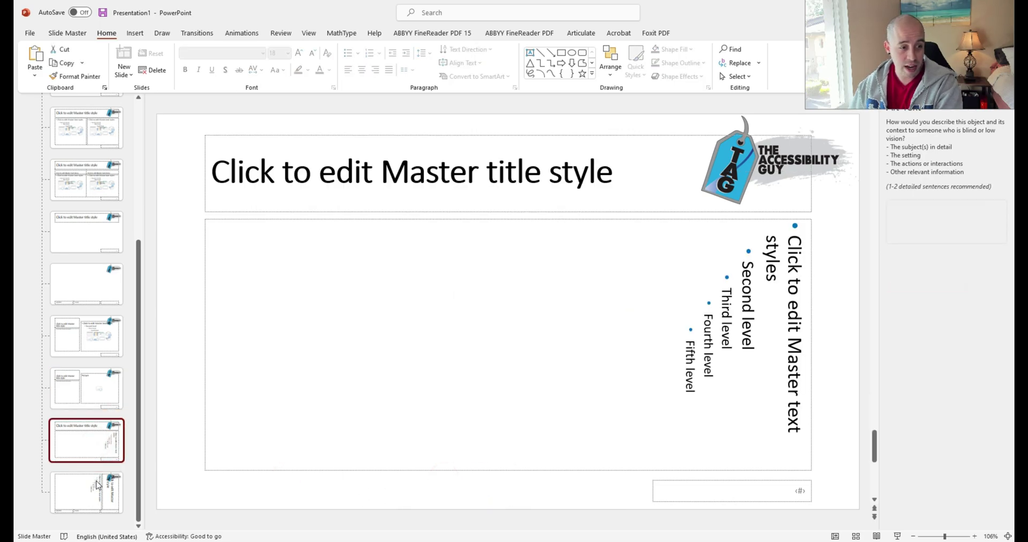
key("Page_Down")
left_click(327, 481)
key("Delete")
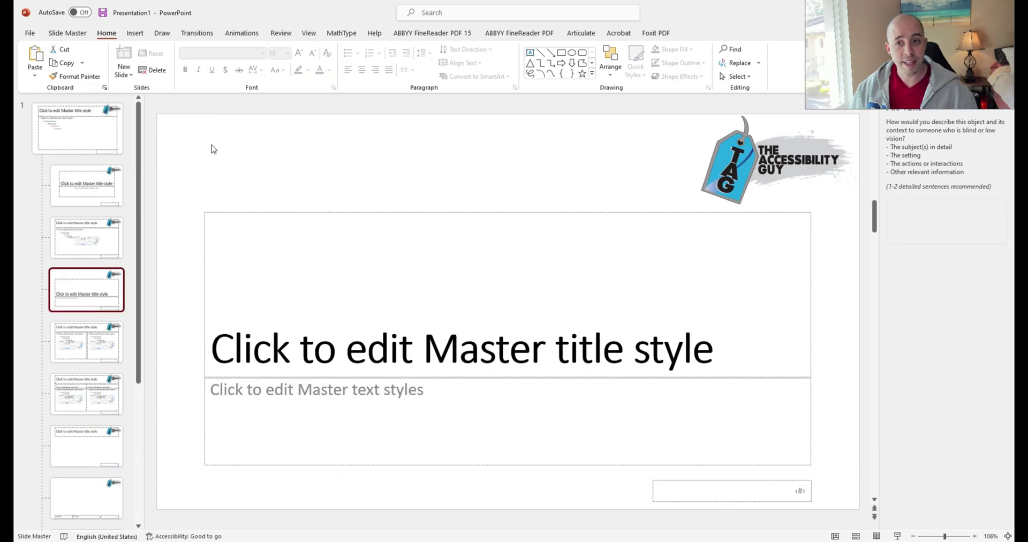
left_click(211, 145)
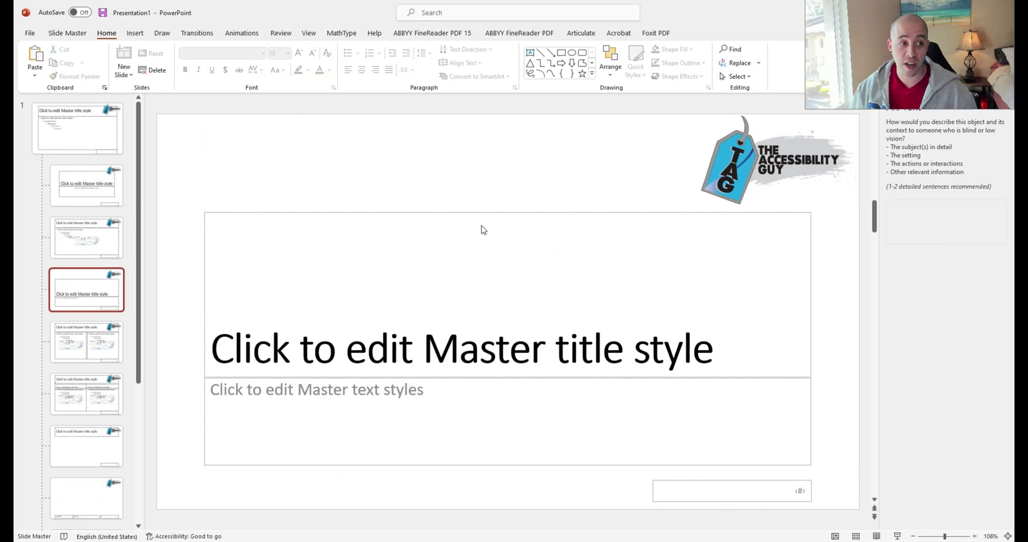
left_click(64, 182)
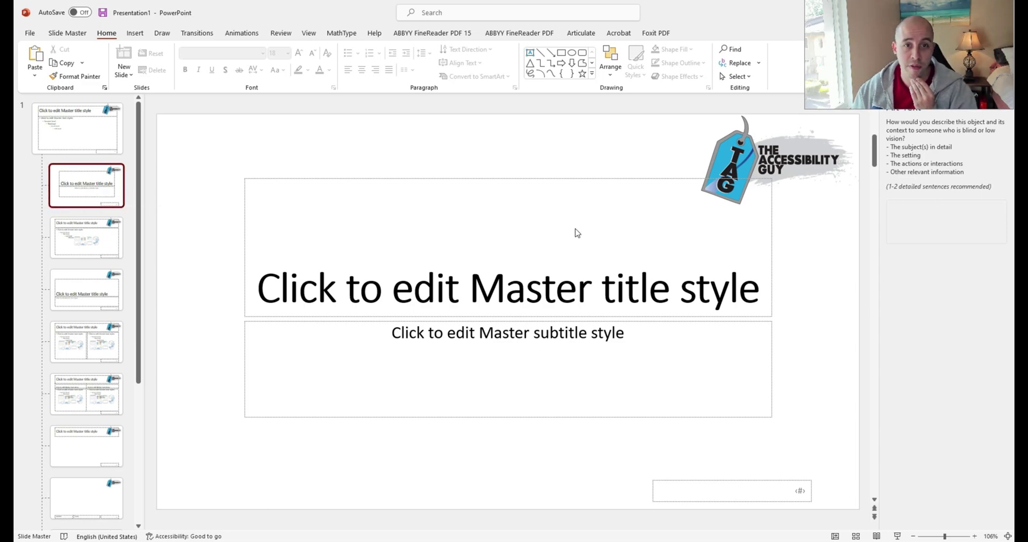
- Open Format Background and try light-blue gradient, pattern, solid and texture fills
right_click(177, 148)
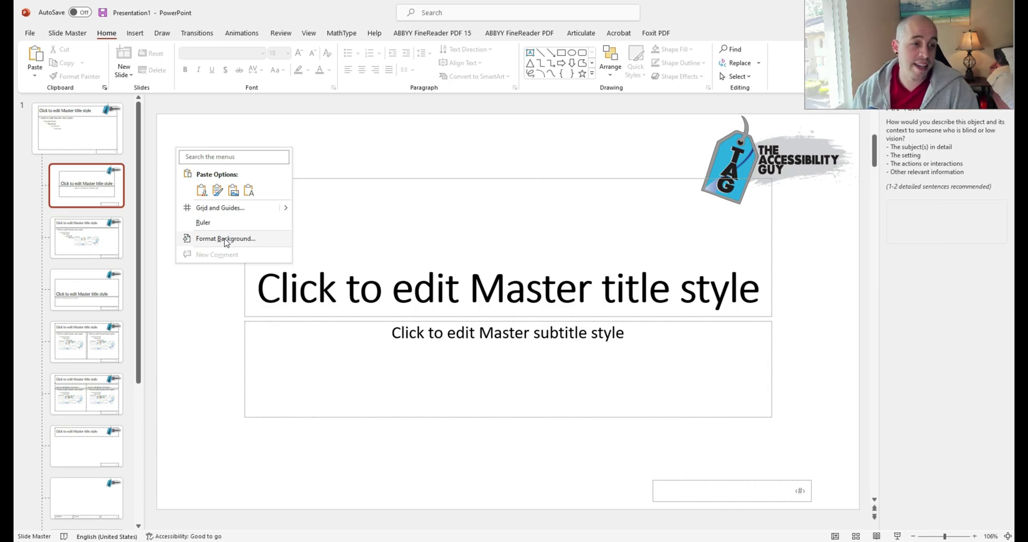
left_click(224, 240)
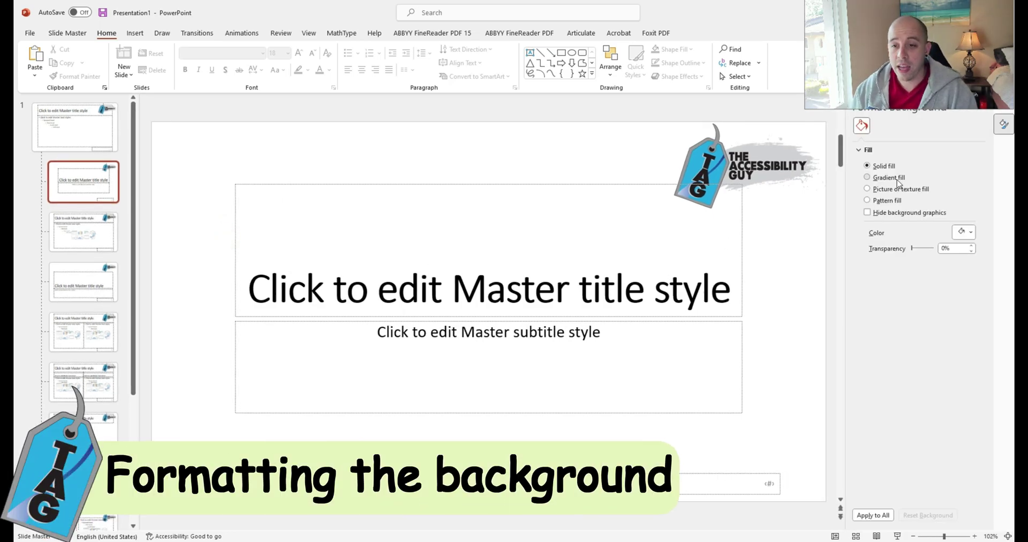
left_click(897, 181)
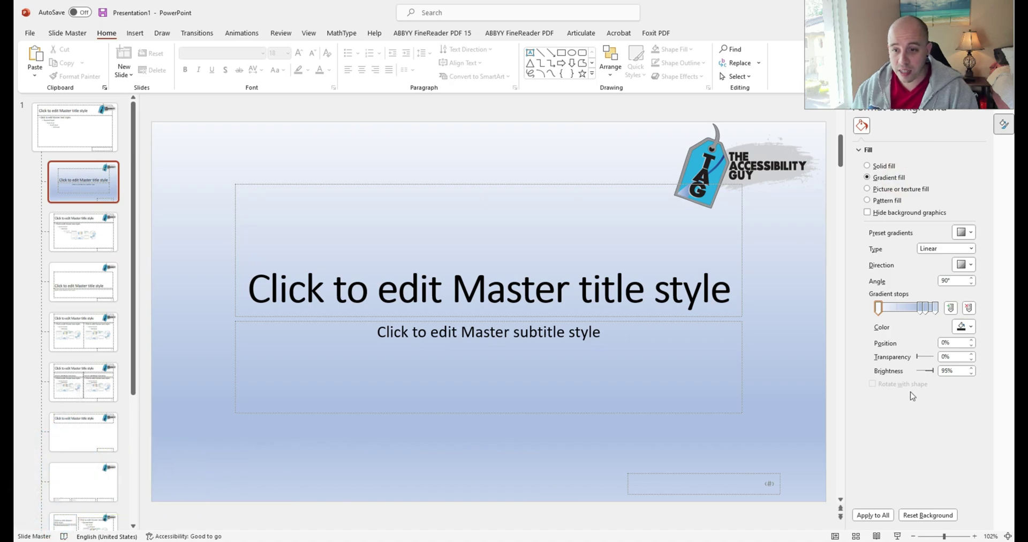
left_click(971, 327)
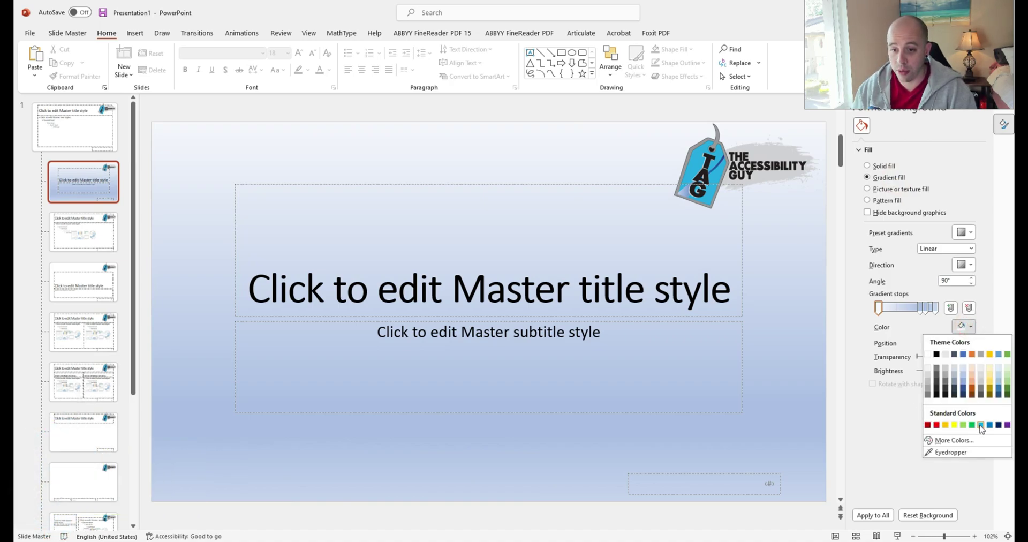
left_click(980, 425)
left_click(899, 203)
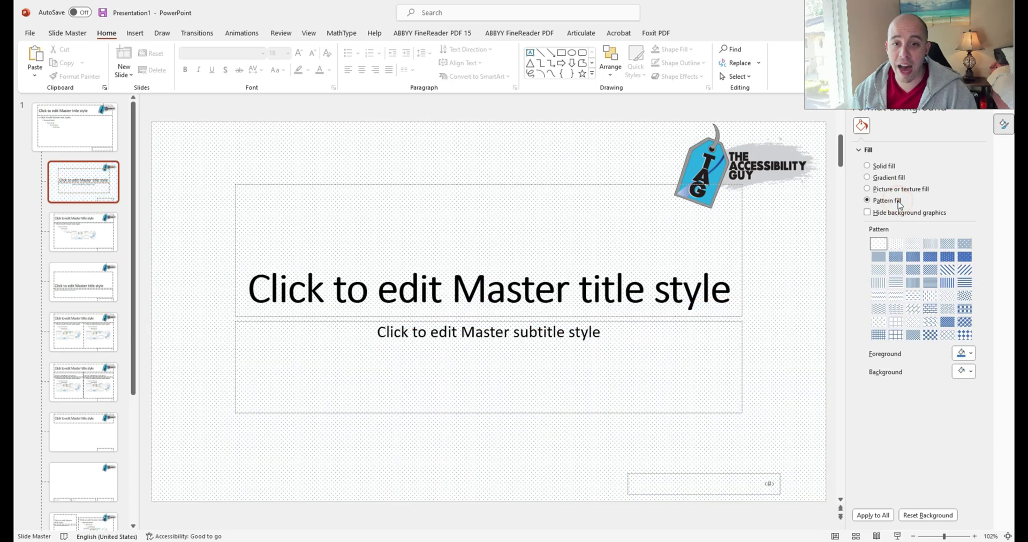
left_click(888, 167)
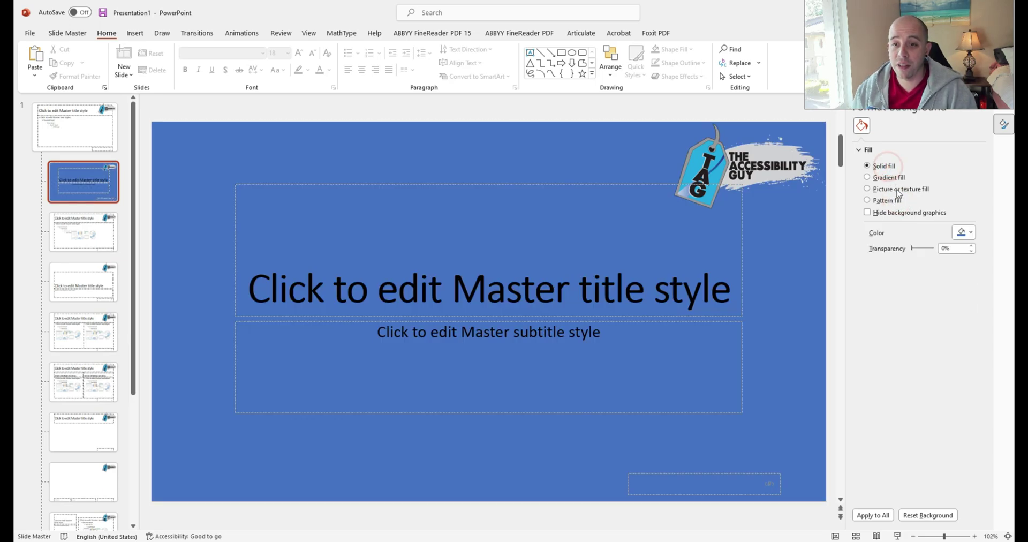
left_click(898, 189)
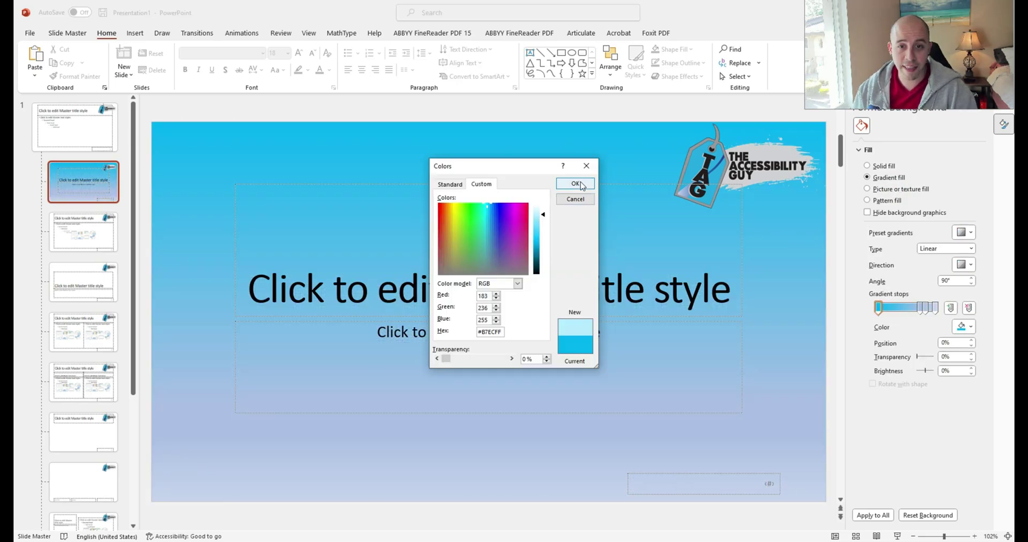
- Set the Title Slide layout background to a solid pale blue #F3FCFF fill
left_click(579, 183)
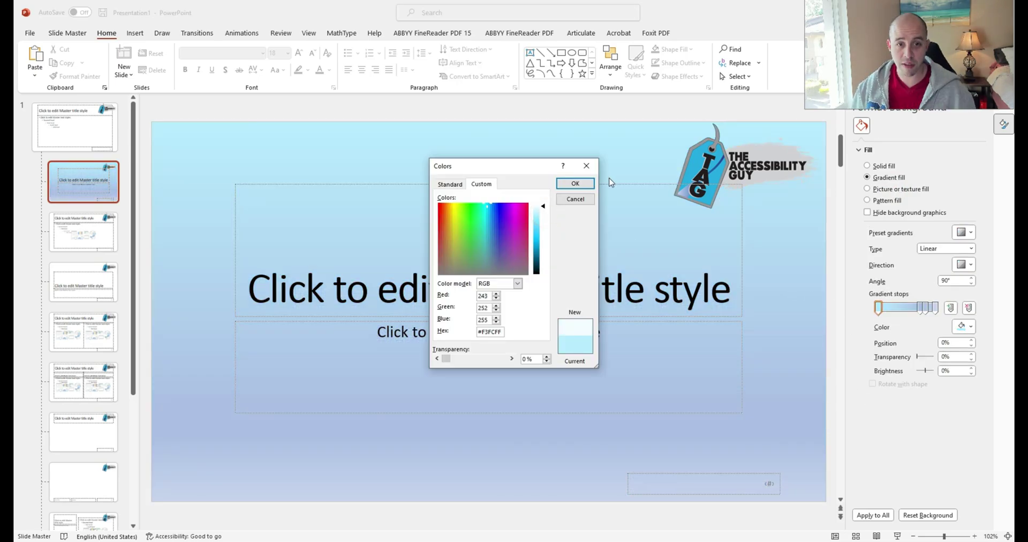
left_click(575, 184)
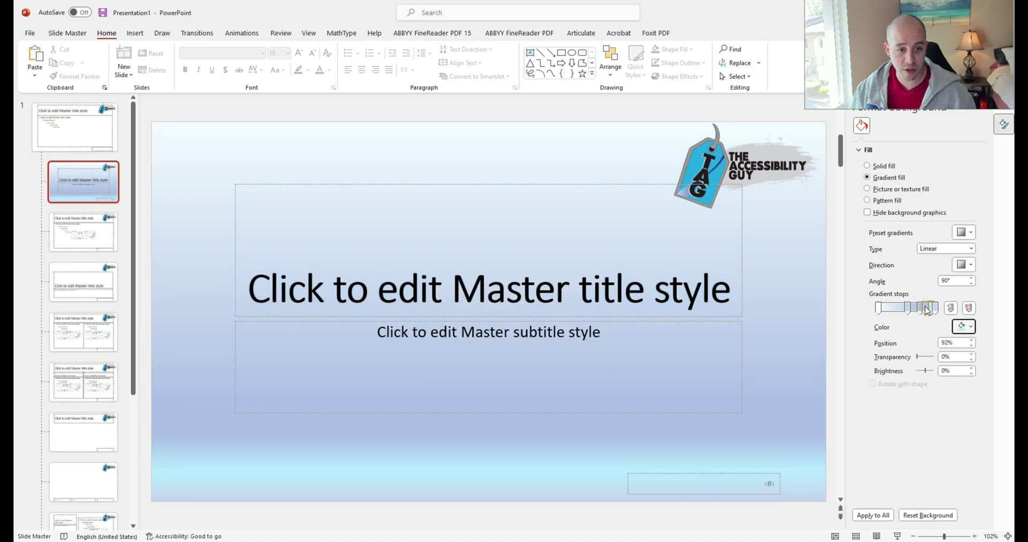
left_click(926, 308)
left_click(920, 310)
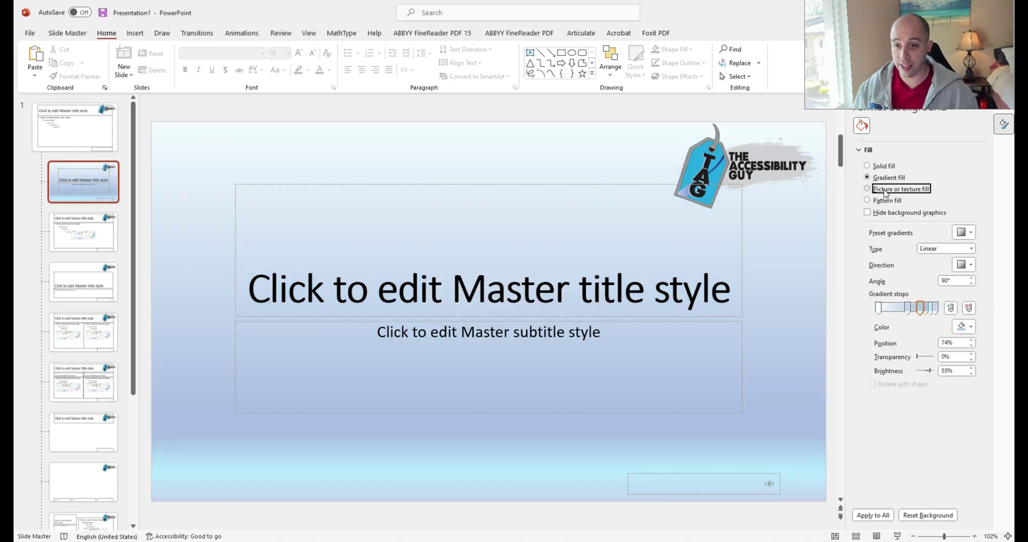
left_click(866, 189)
left_click(866, 165)
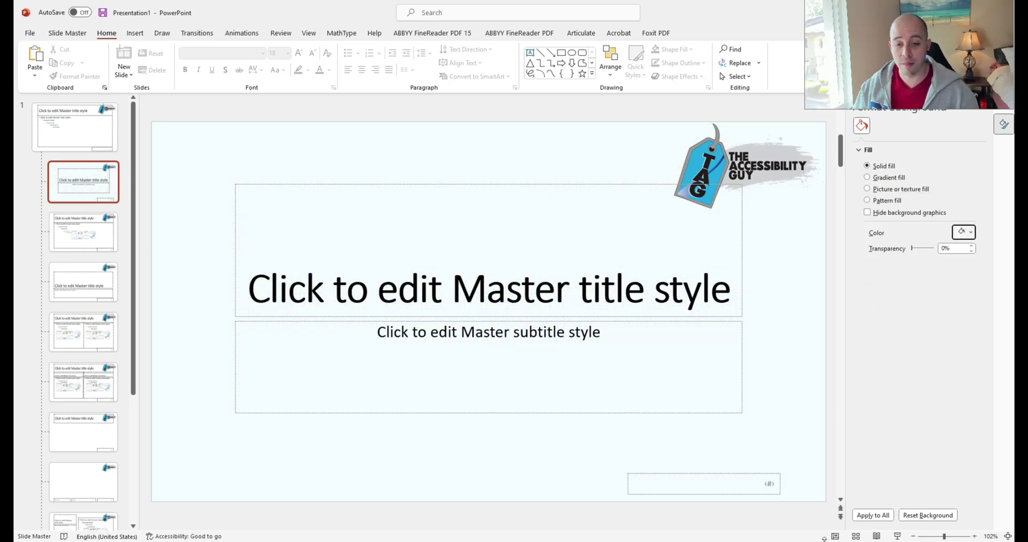
- Try a yellow fill on the layout's slide-number box, leave it unfilled, and return to the master
left_click(736, 493)
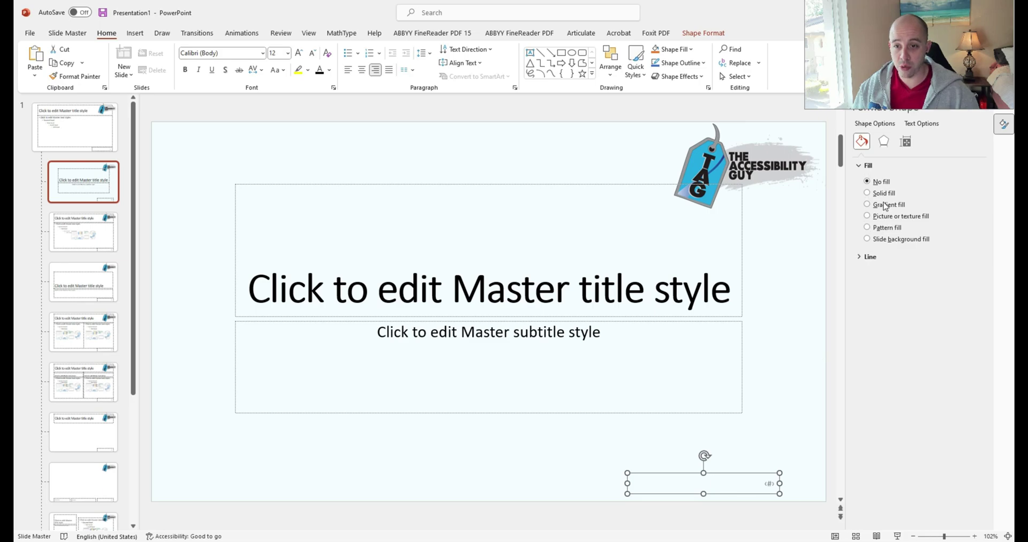
left_click(883, 195)
left_click(967, 258)
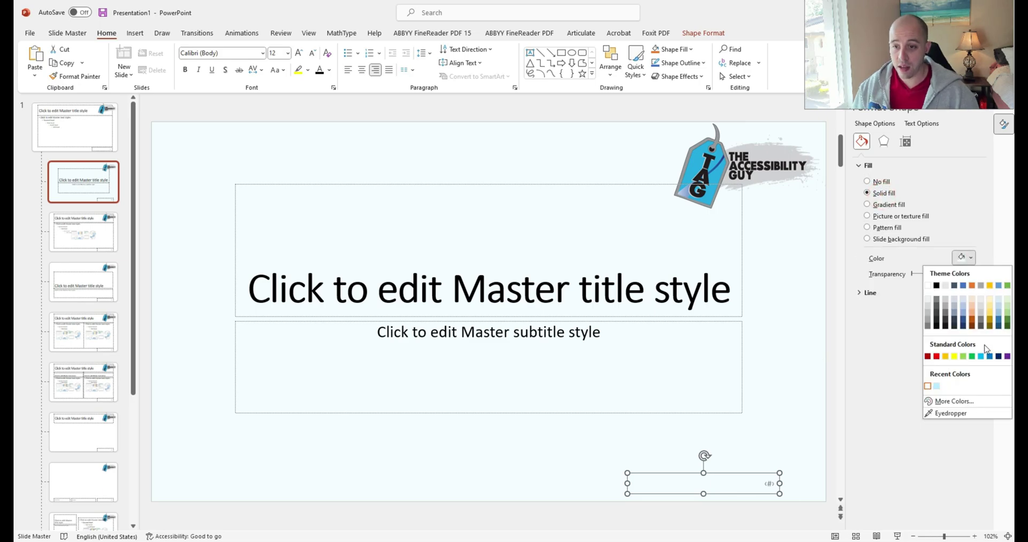
left_click(954, 357)
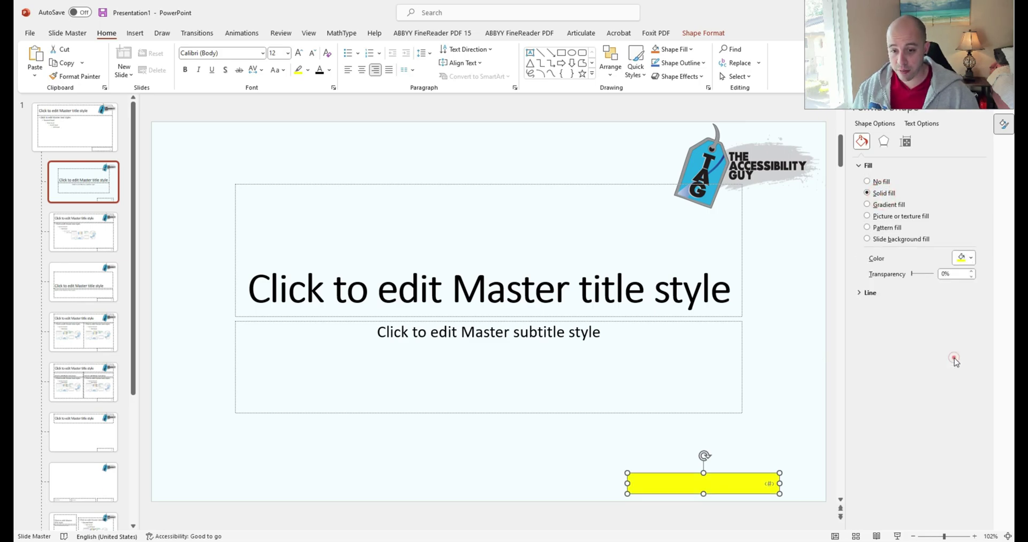
left_click(971, 258)
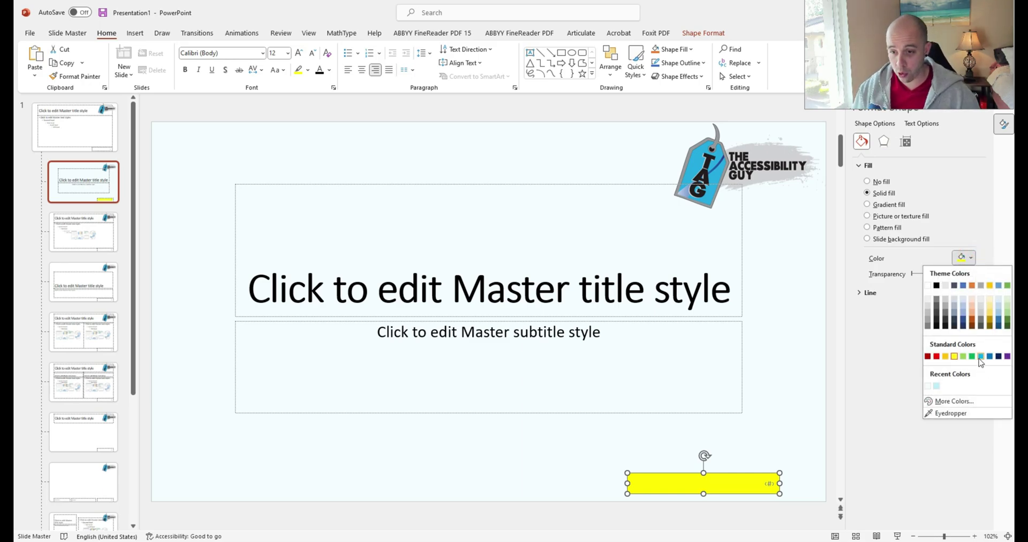
left_click(893, 434)
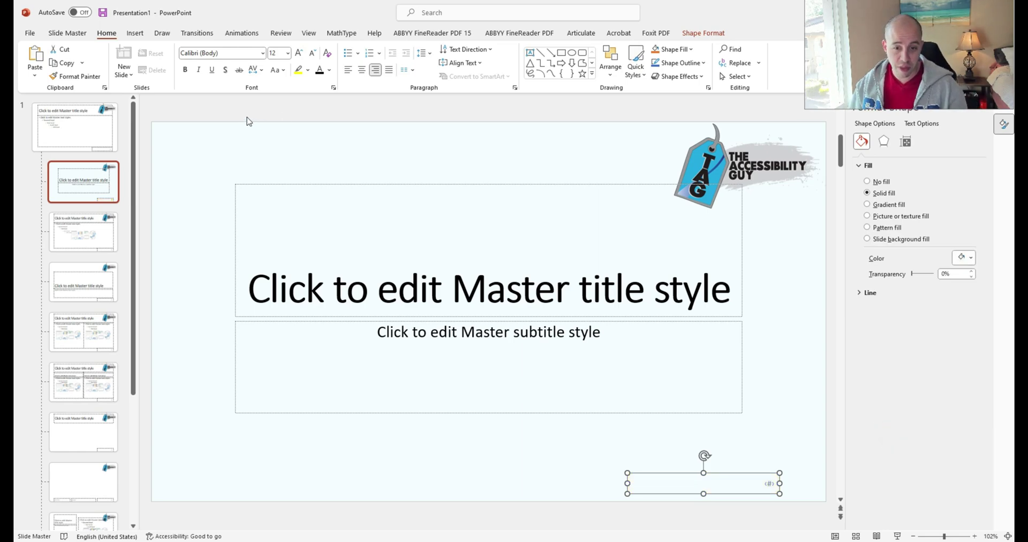
left_click(75, 127)
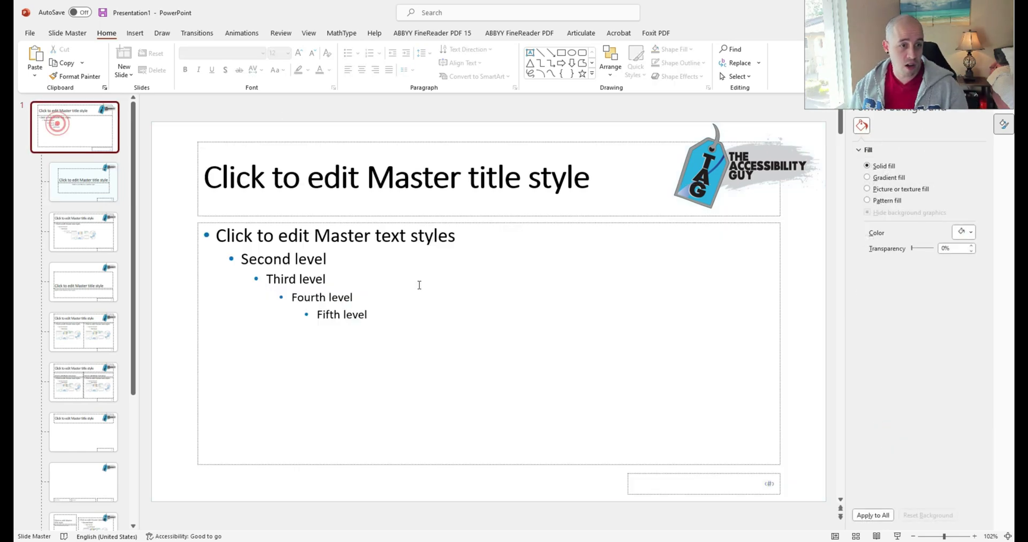
- Fill the master's slide-number box solid blue and stretch it across the full slide width
left_click(718, 472)
left_click(878, 193)
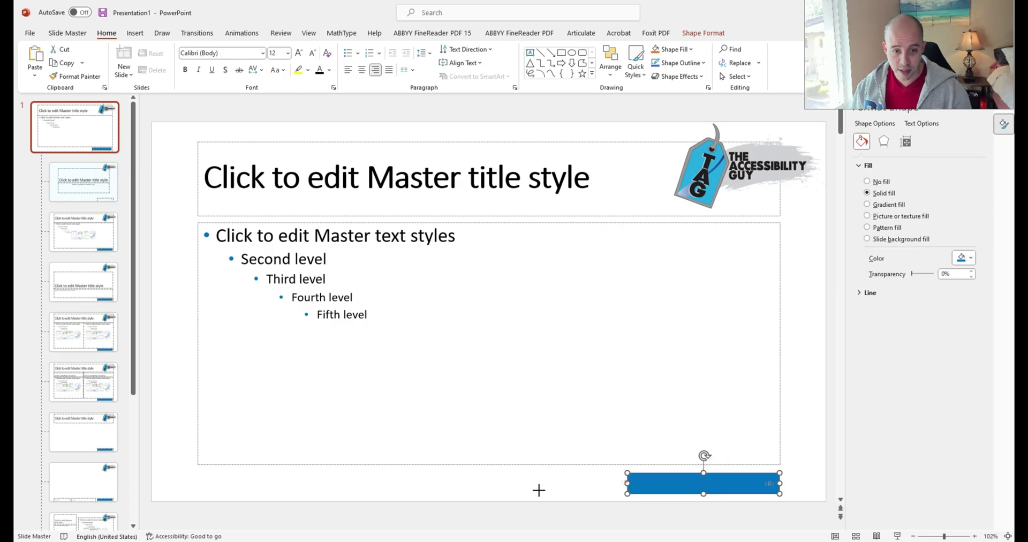
left_click_drag(628, 483, 157, 487)
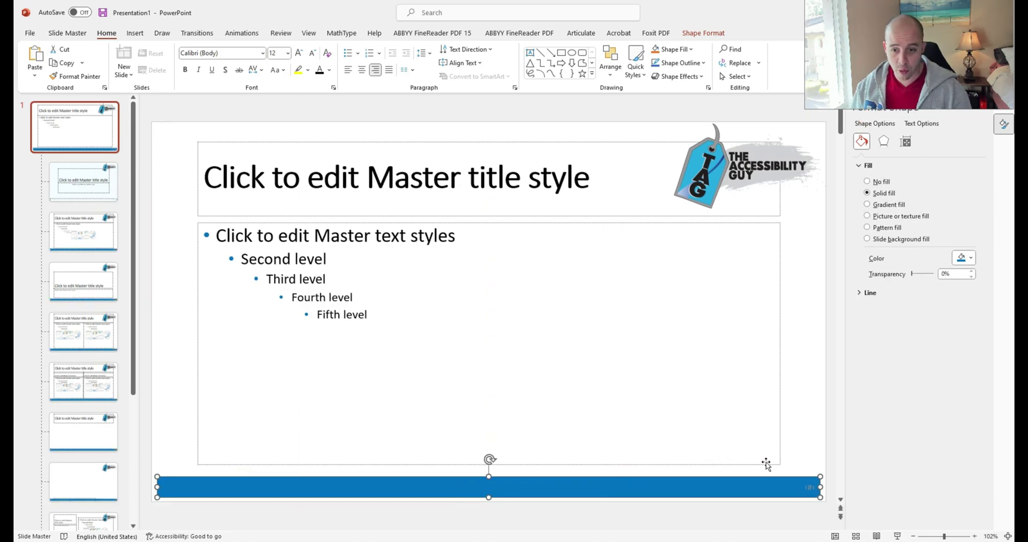
- Make the slide-number text white and view the Section Header layout
double_click(809, 487)
left_click(879, 469)
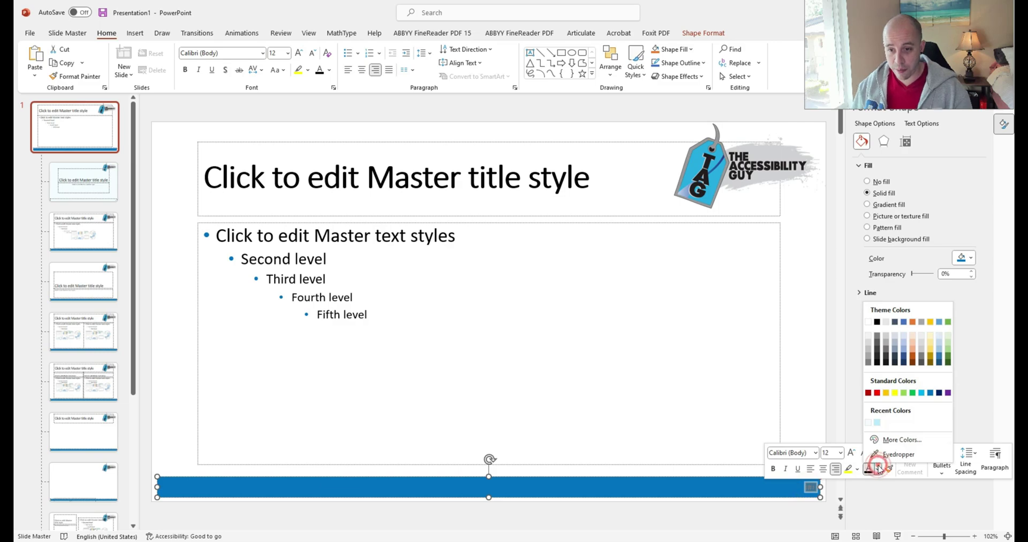
left_click(868, 324)
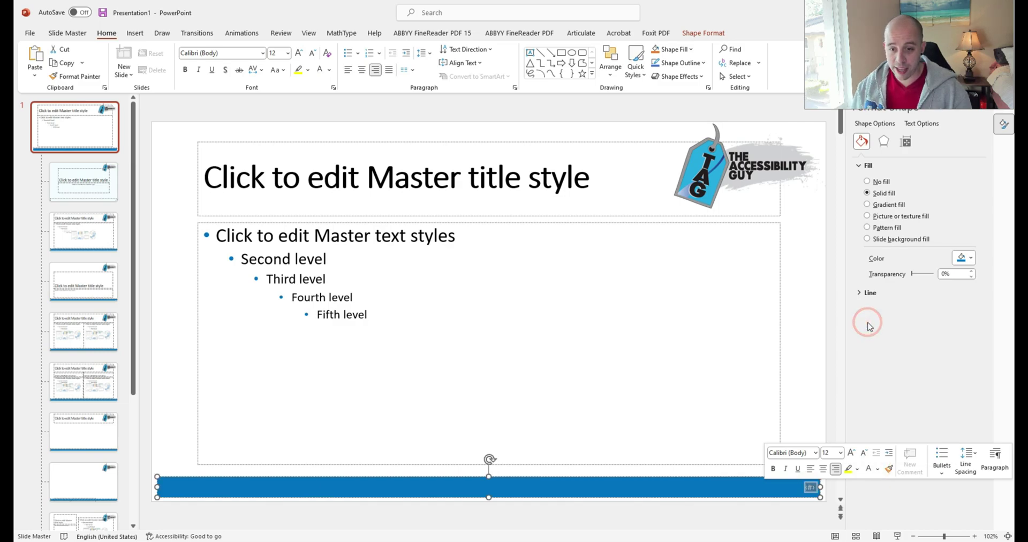
left_click(917, 358)
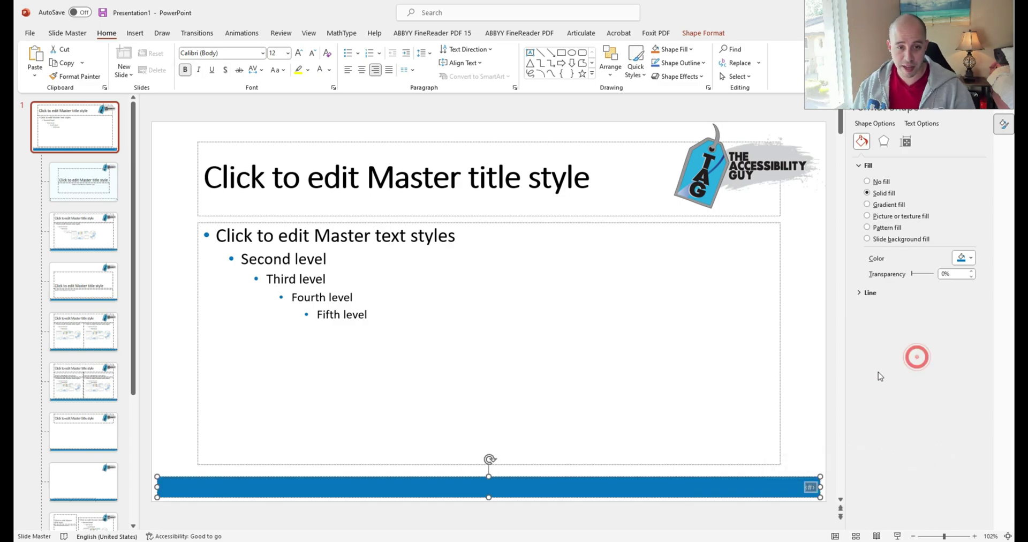
left_click(83, 281)
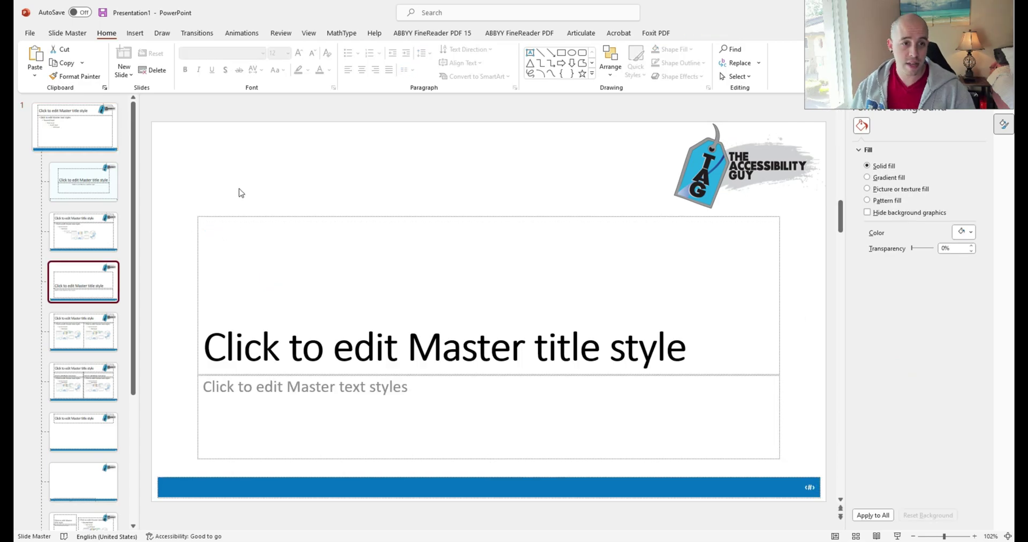
- Give the Section Header layout the light-blue recent background colour
right_click(241, 155)
left_click(291, 242)
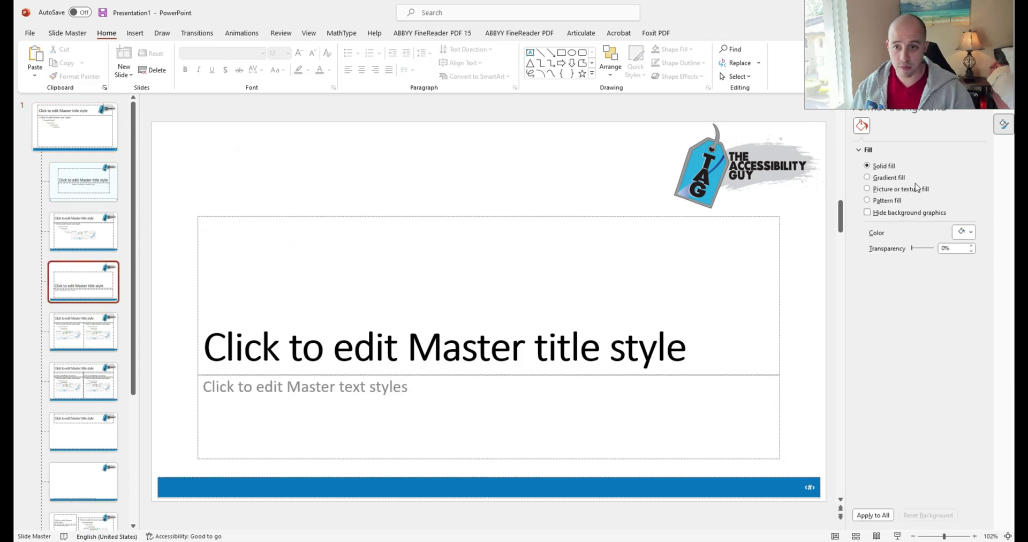
left_click(904, 371)
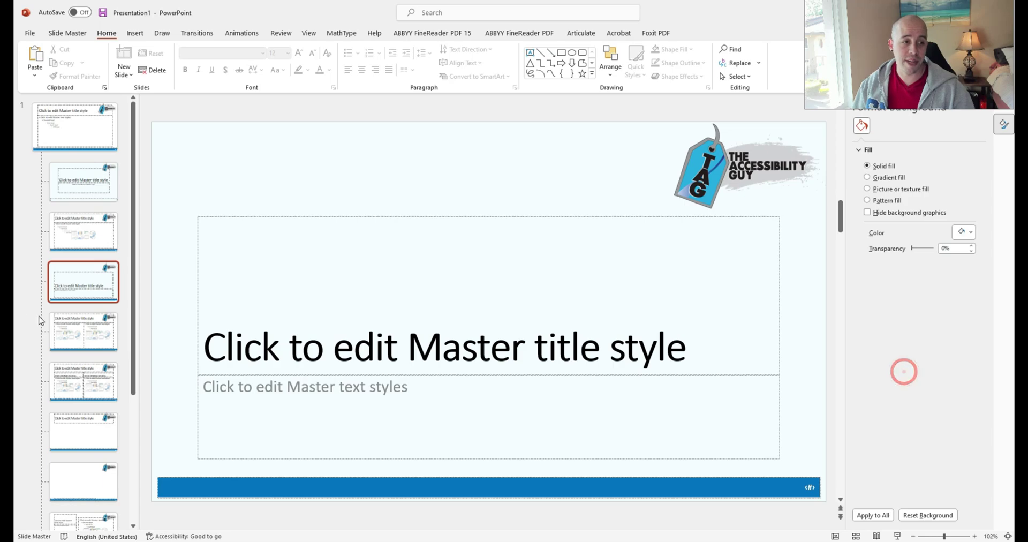
- Review the remaining layouts for the blue bottom bar, then return to the slide master
left_click(100, 237)
left_click(97, 334)
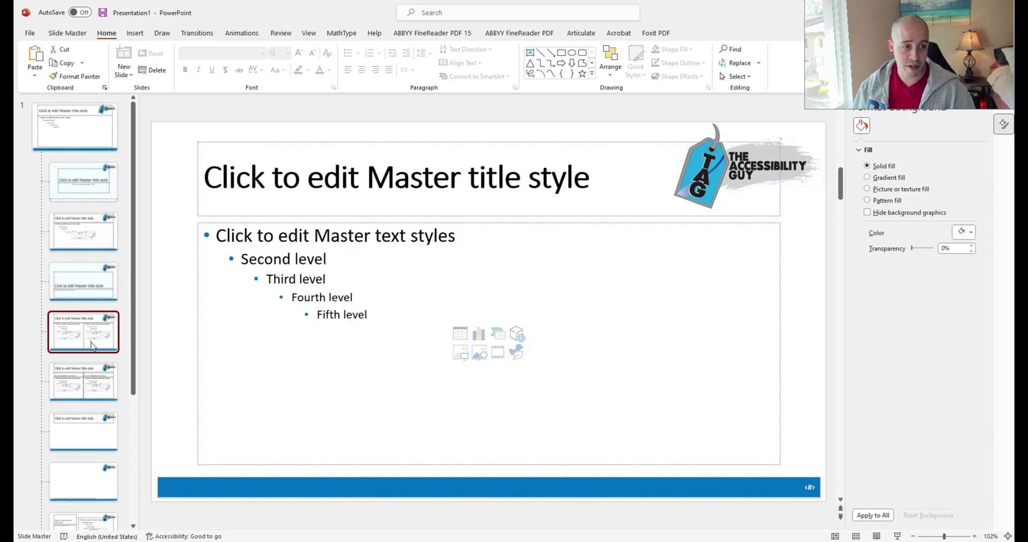
key("Down")
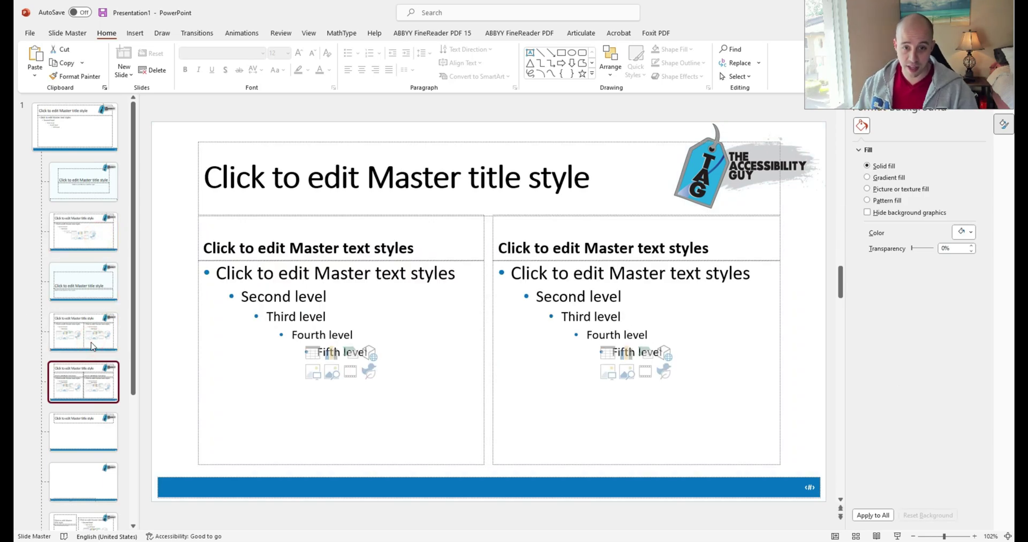
key("Down")
key("Down")
key("Down")
key("Down")
key("Down")
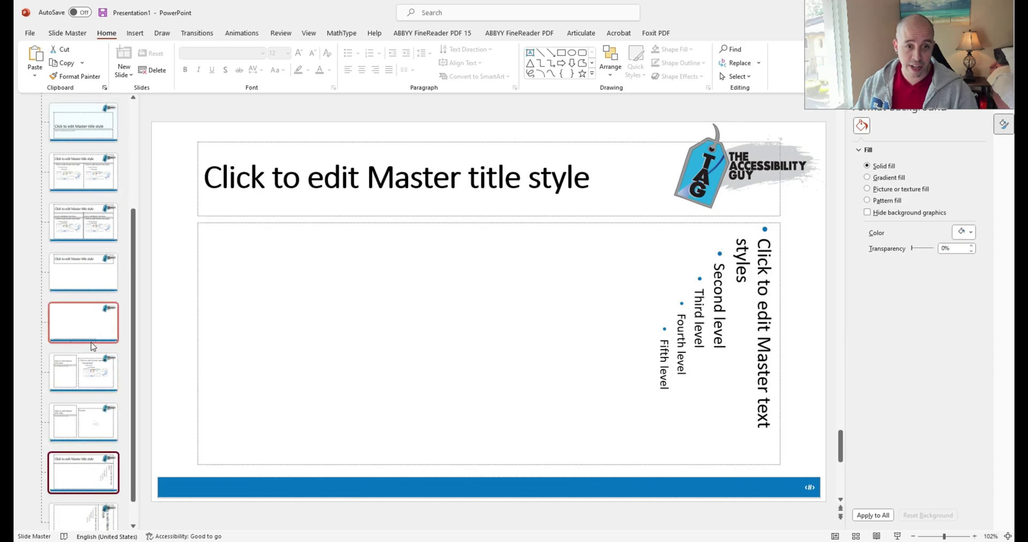
key("Down")
left_click(91, 342)
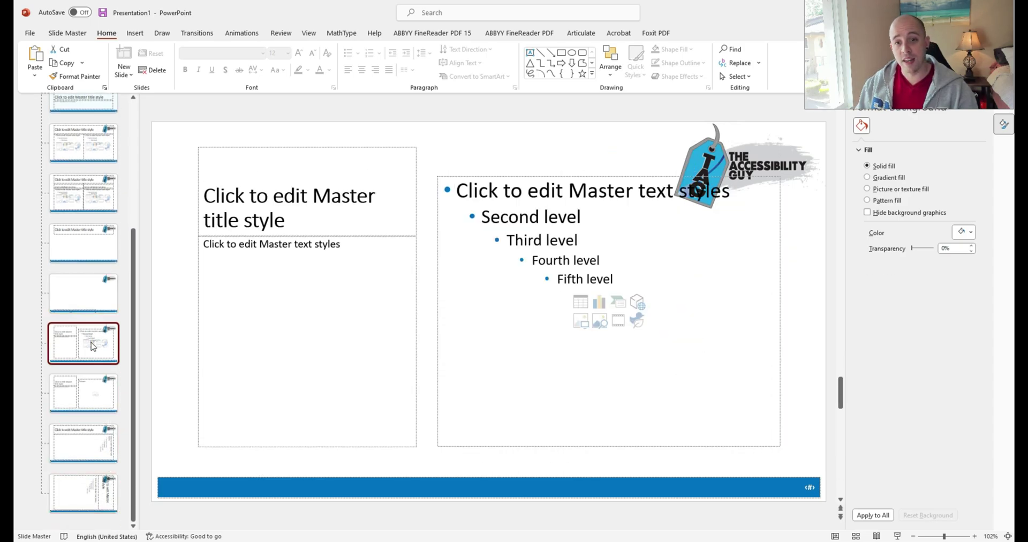
key("Up")
key("Up")
key("Up")
key("Up")
key("Up")
key("Up")
key("Up")
key("Up")
key("Down")
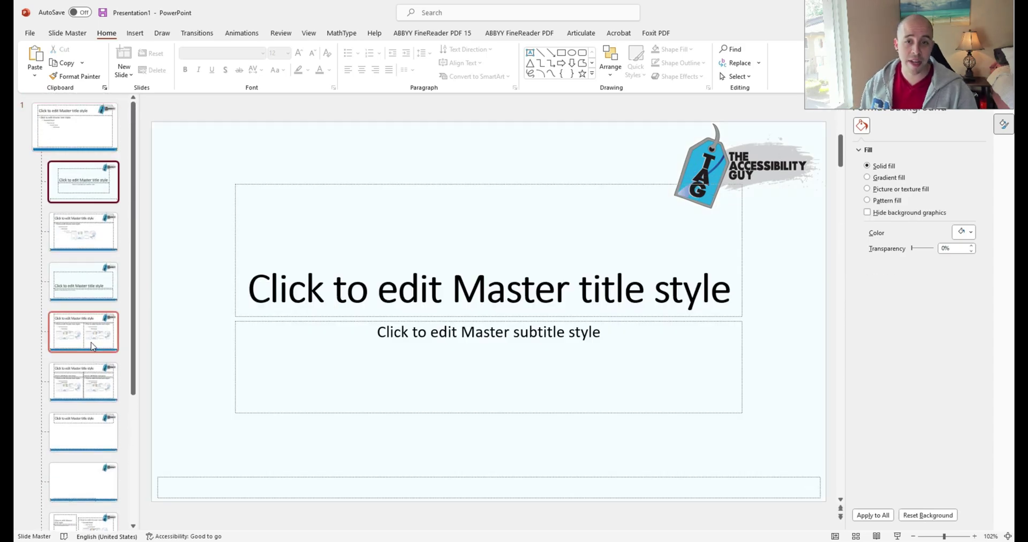
key("Up")
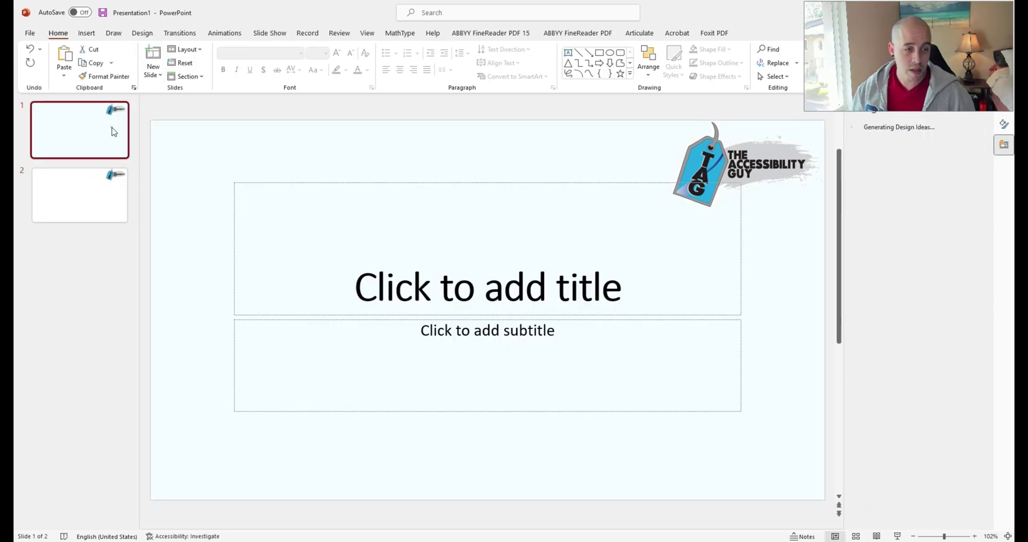
- Close Master View and title slide 1 'The Accessibility Guy'
left_click(110, 127)
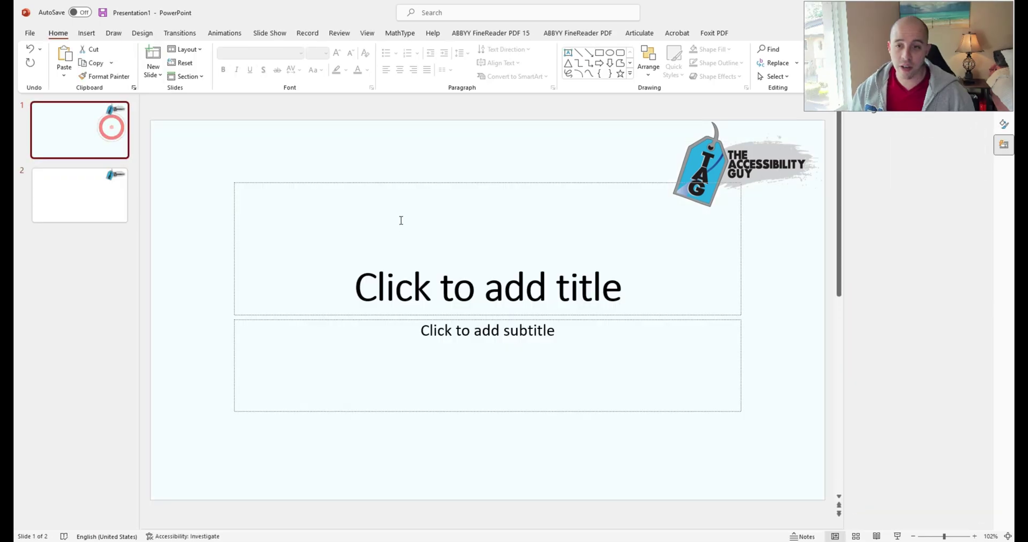
left_click(426, 265)
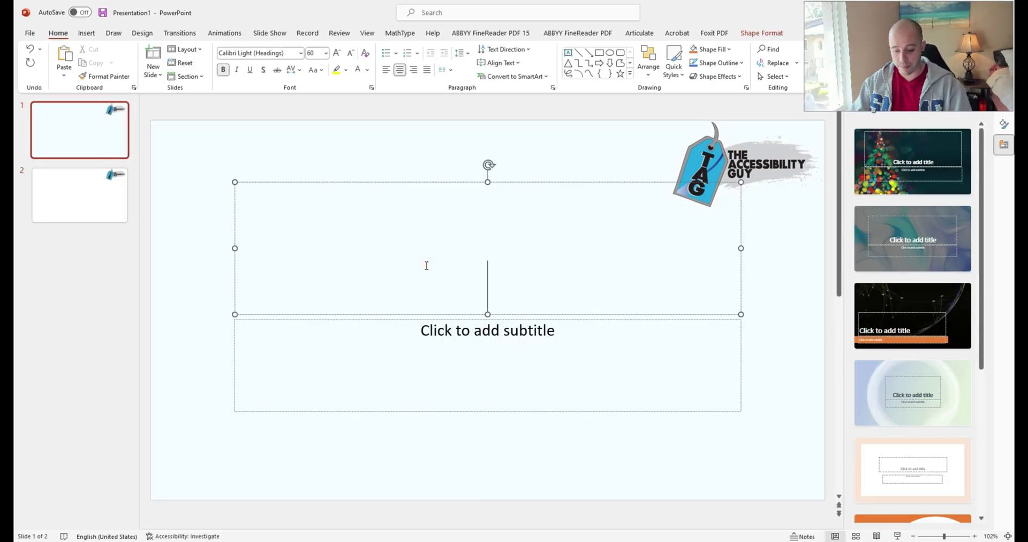
type("The Accessibility Guy")
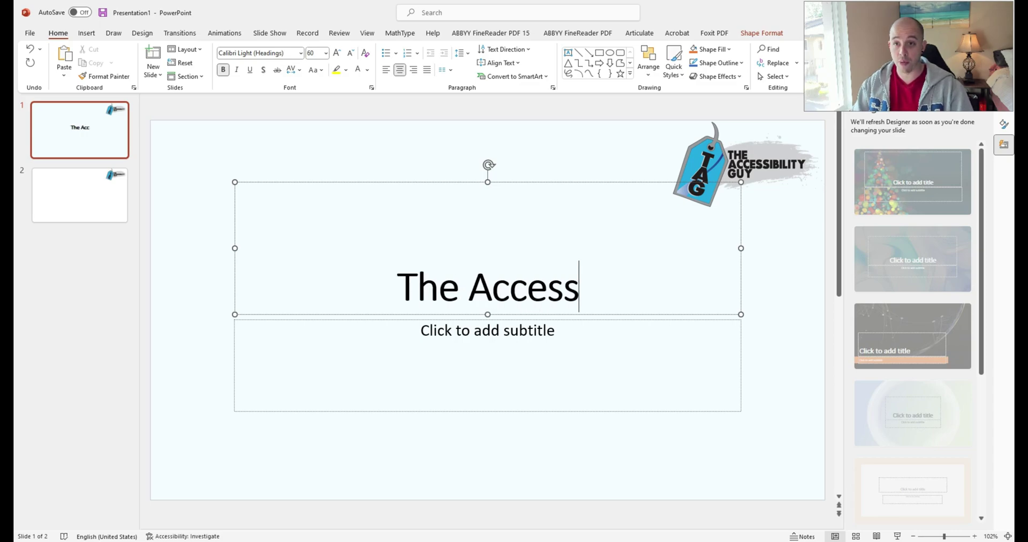
- Title slide 2 'This is a slide title' and review both slides
left_click(79, 195)
left_click(362, 181)
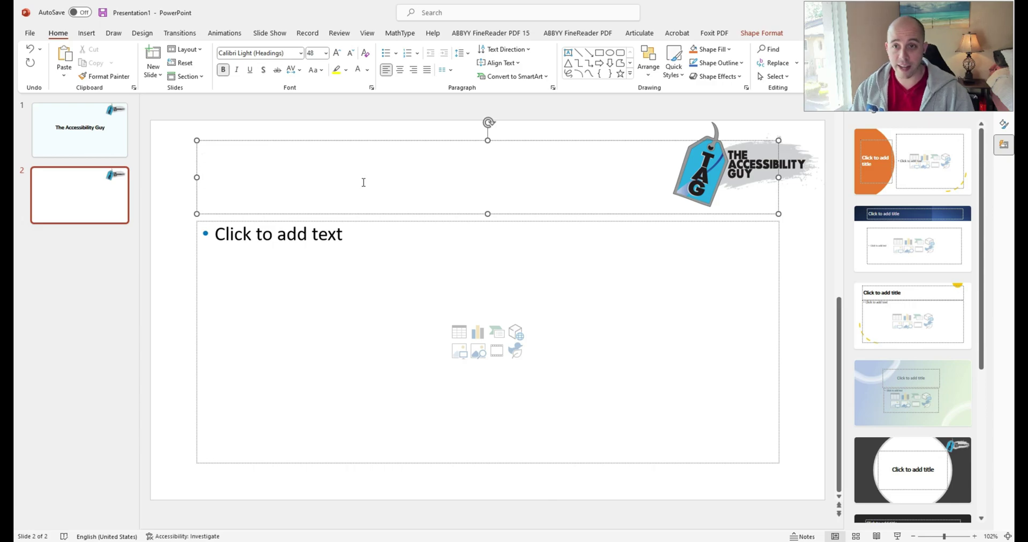
type("This is a slide title")
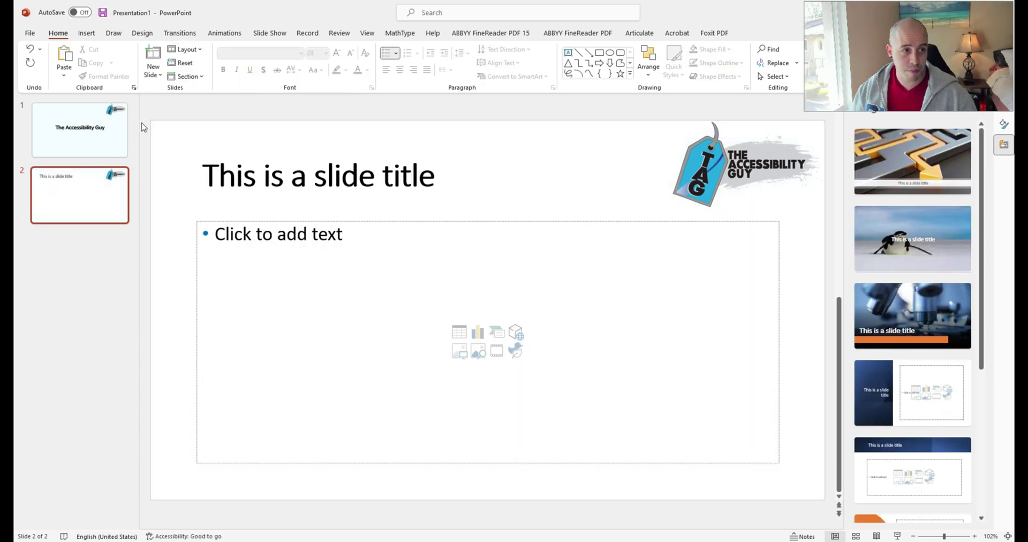
left_click(98, 138)
left_click(99, 214)
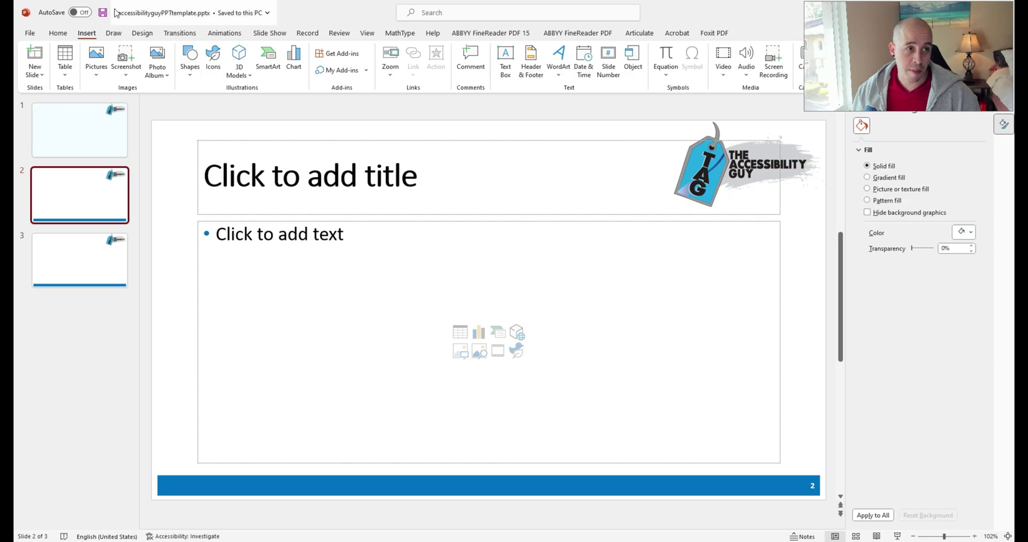
- Turn on slide numbers in Header & Footer and apply them to all slides
left_click(530, 63)
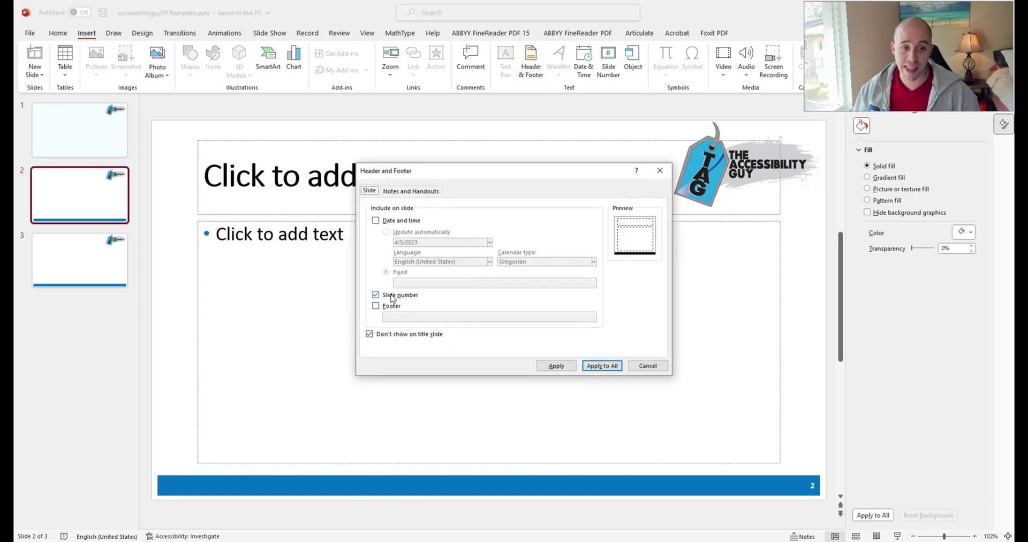
left_click(392, 299)
left_click(604, 365)
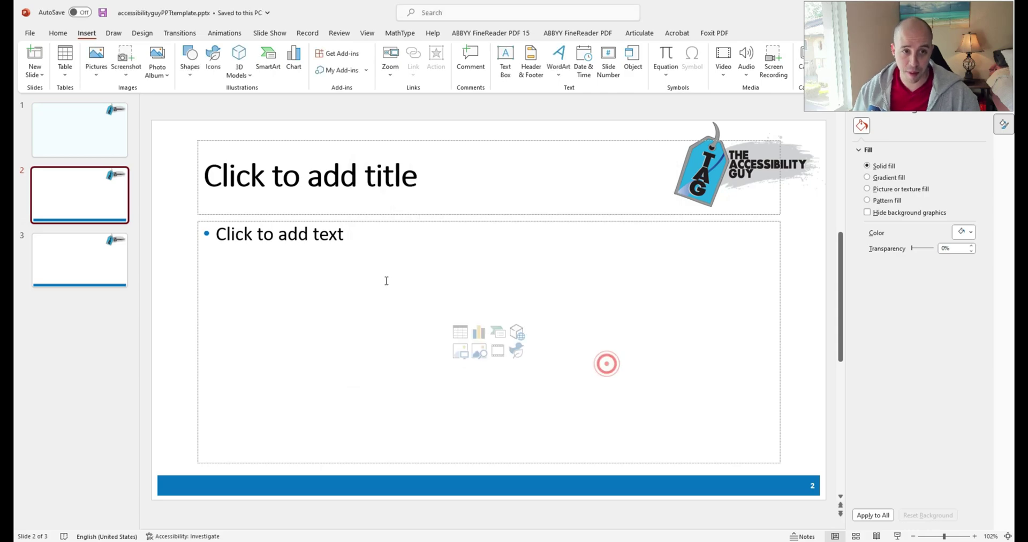
- Paste 'The Accessibility Guy' as slide 1's title and title slide 2 'Test Title'
left_click(84, 130)
left_click(425, 282)
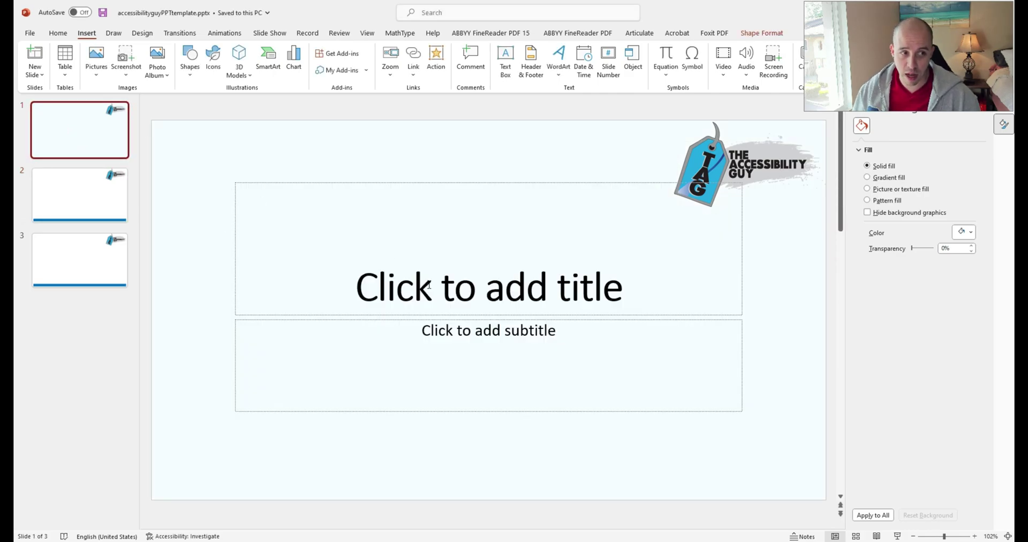
type("The Accessibility Guy")
left_click(106, 196)
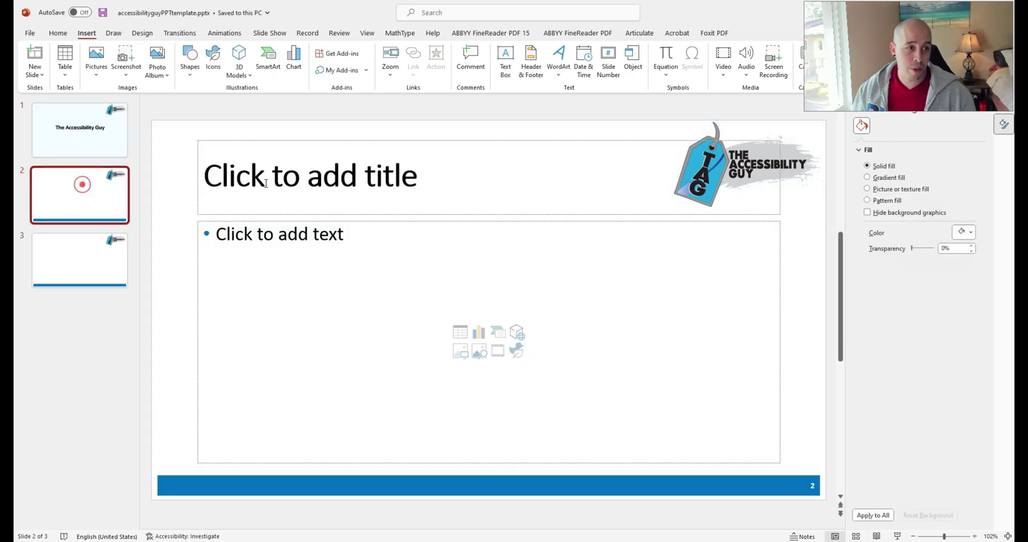
left_click(431, 185)
type("Test Title")
- Add a line of placeholder body text to slide 2
left_click(80, 260)
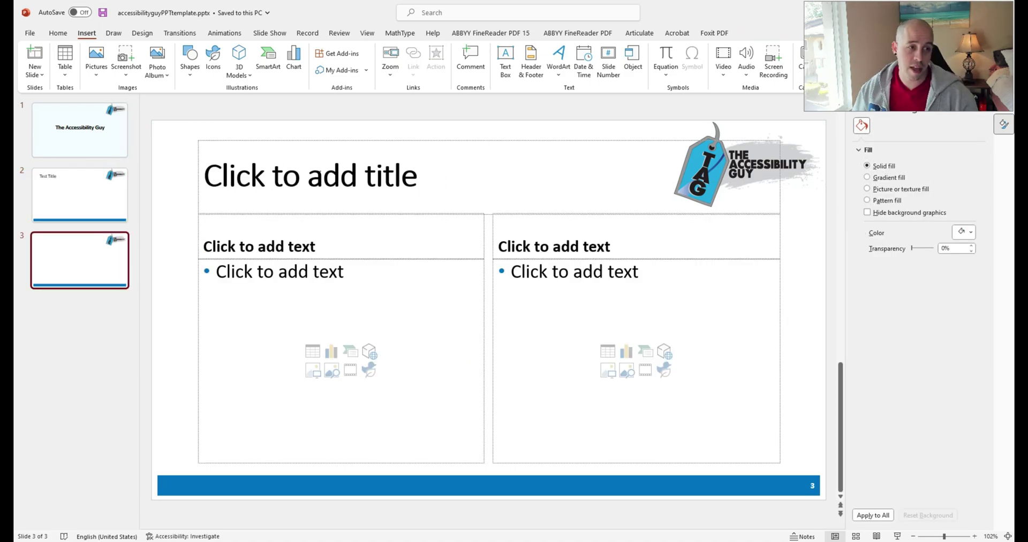
left_click(75, 177)
left_click(331, 273)
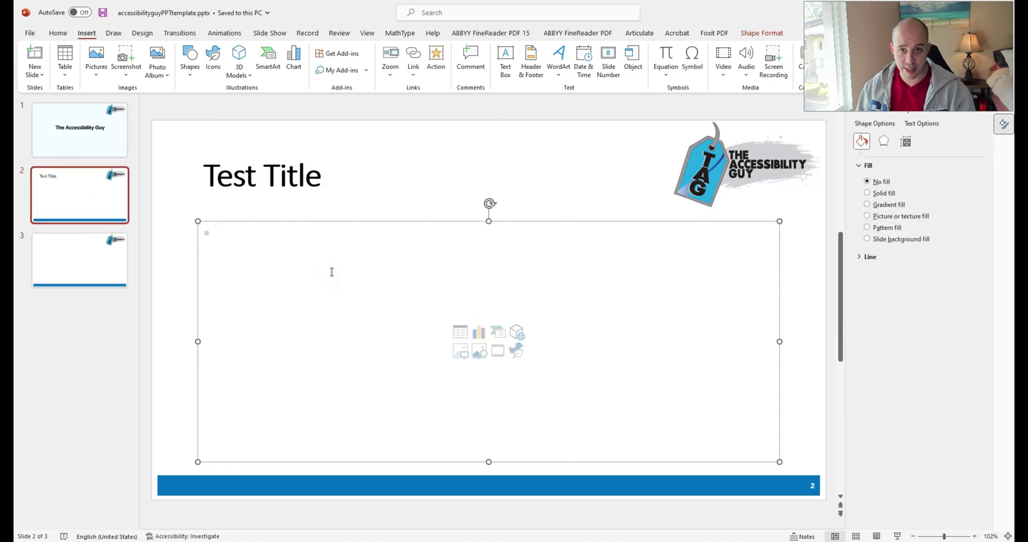
type("Sldf lsdjflksjdflksdjflksdj fl")
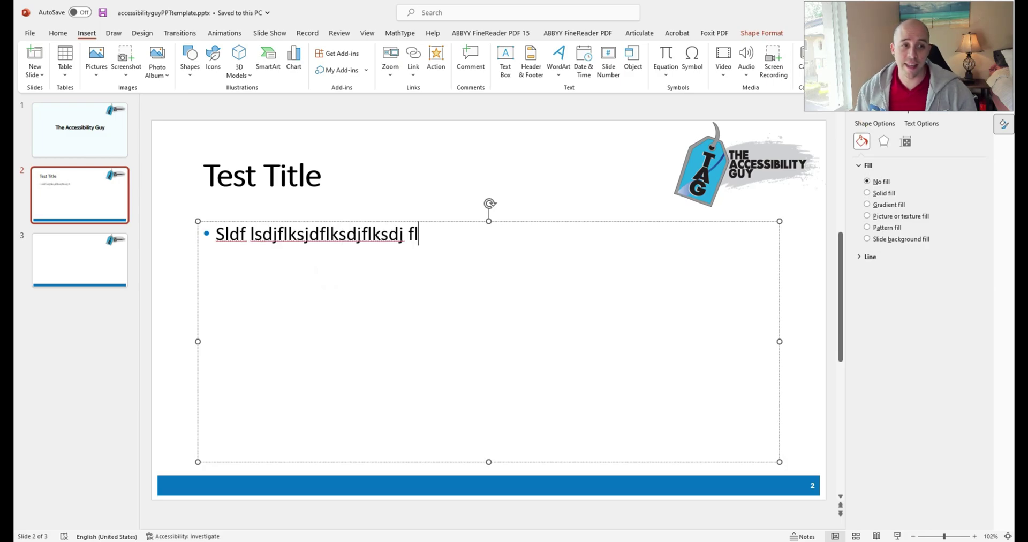